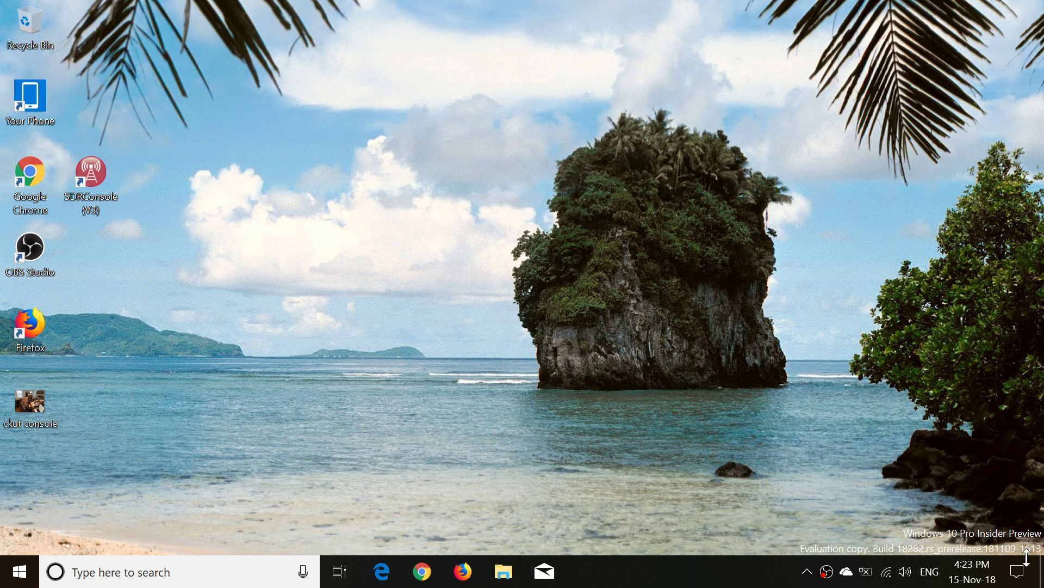
# Change Personalization > Colors from Dark to Light mode and close Settings
pyautogui.click(1022, 573)
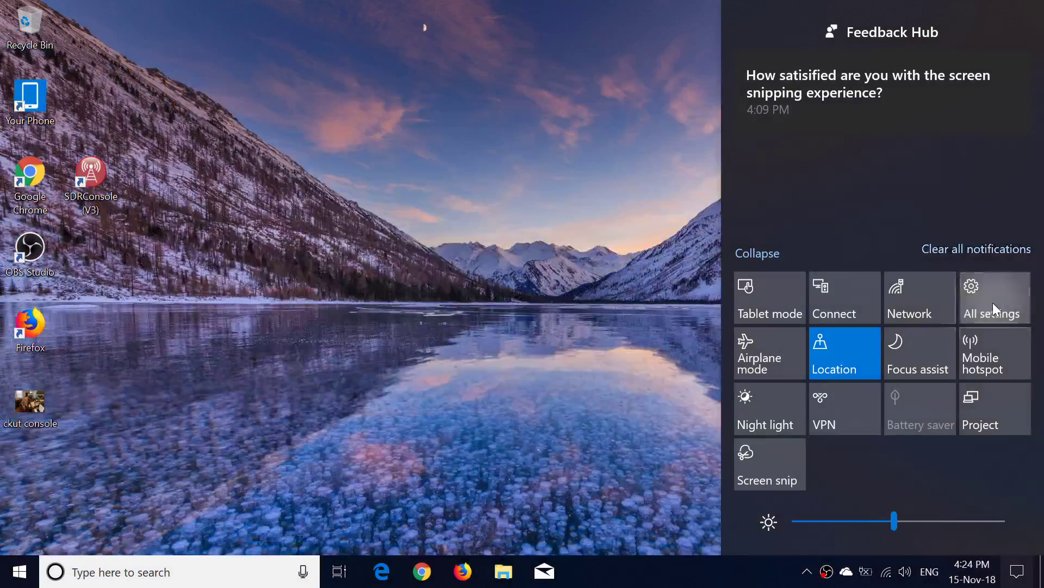
pyautogui.click(993, 303)
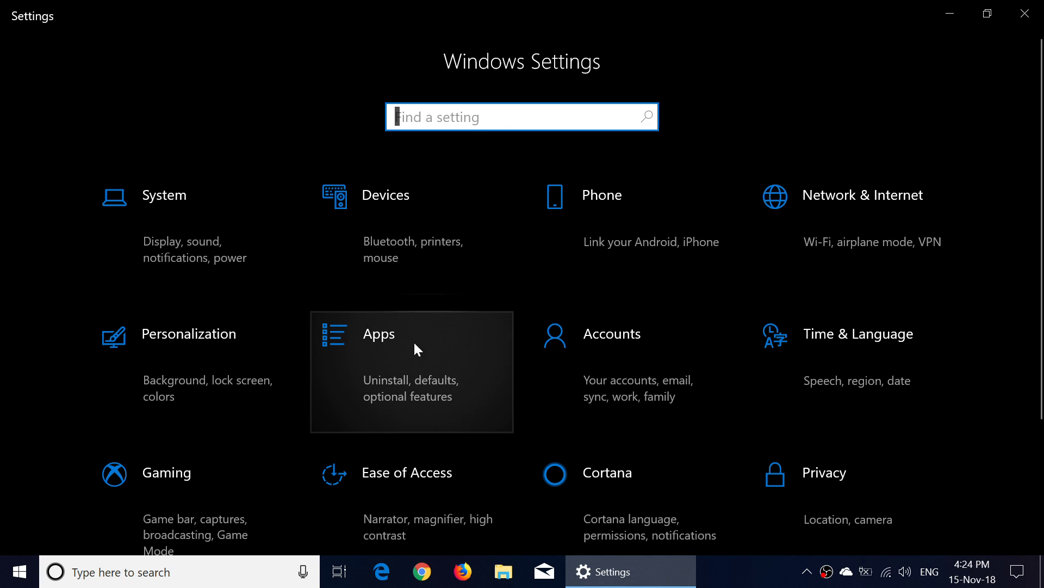
pyautogui.click(228, 363)
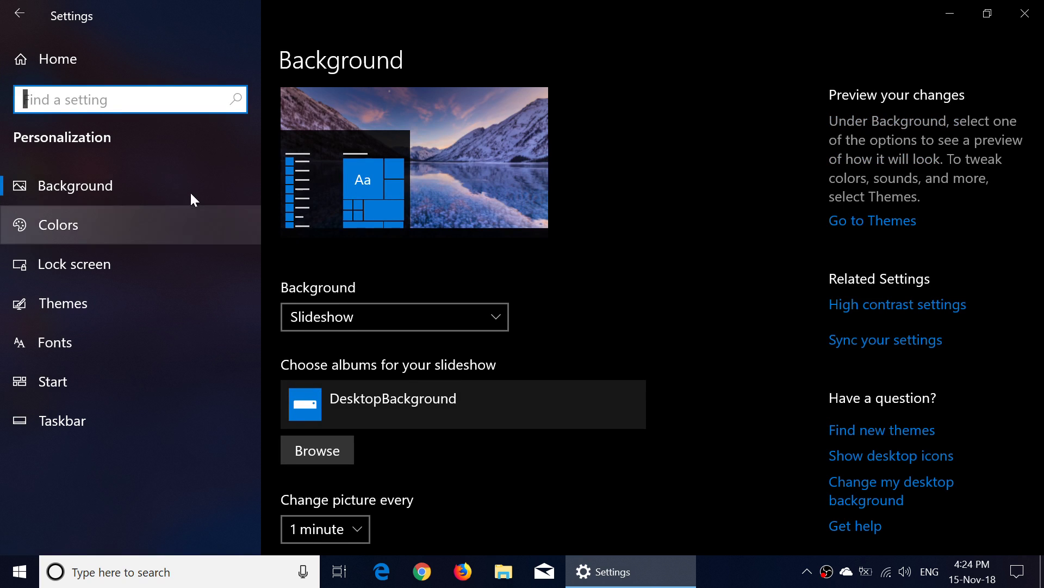
pyautogui.click(174, 216)
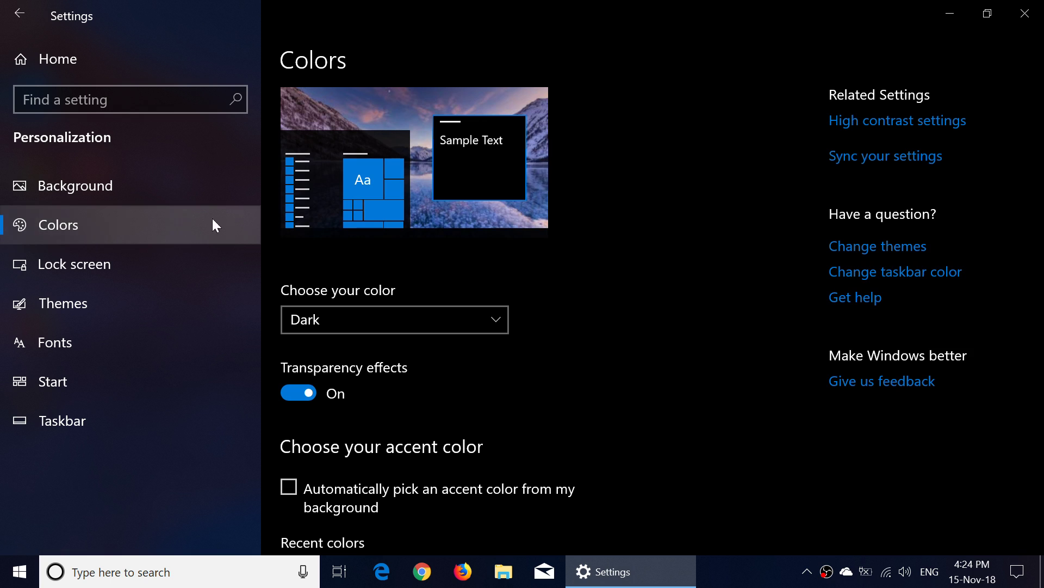
pyautogui.click(345, 318)
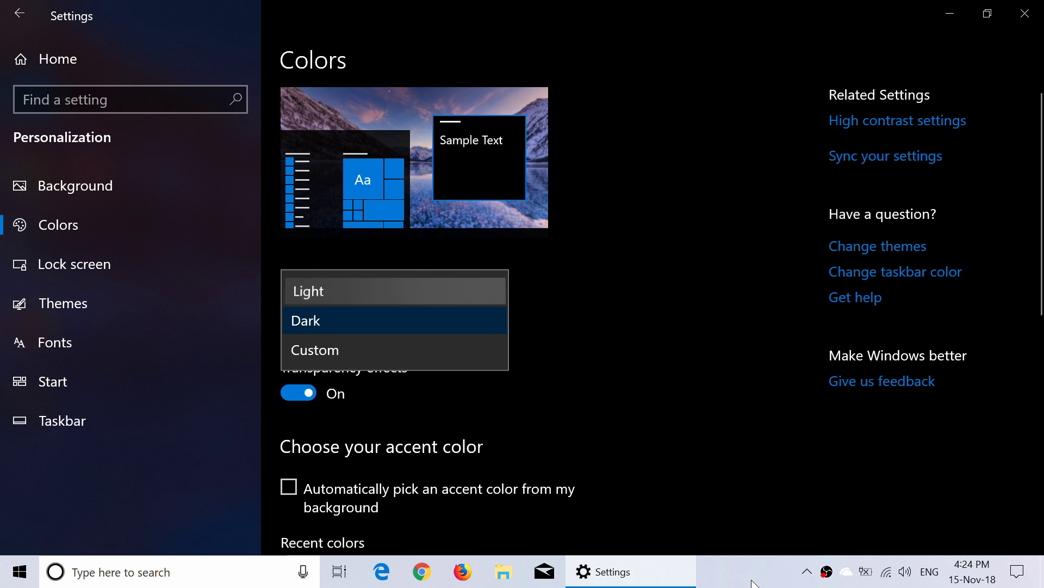
pyautogui.press('Return')
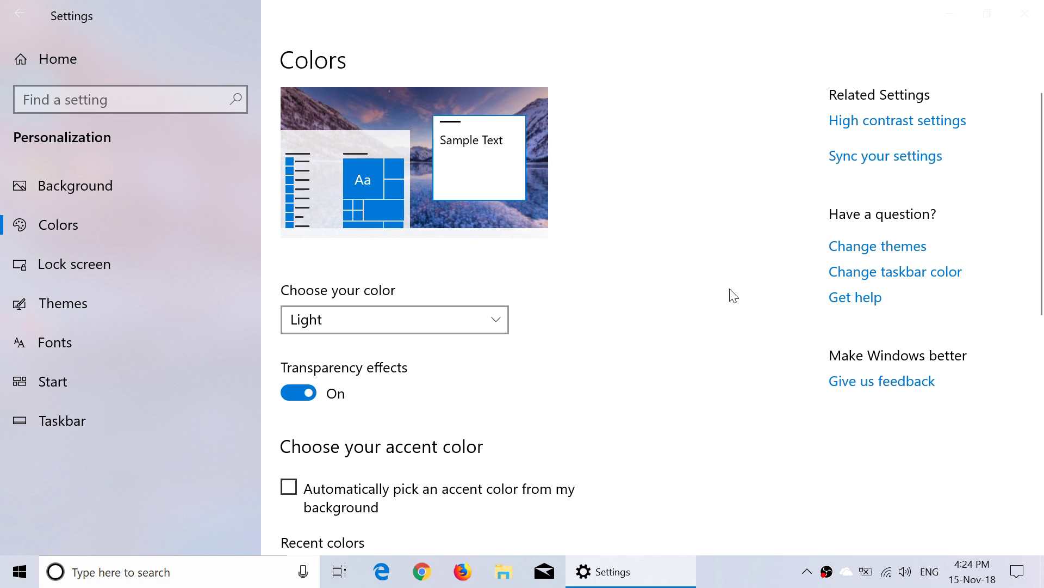
pyautogui.click(1025, 8)
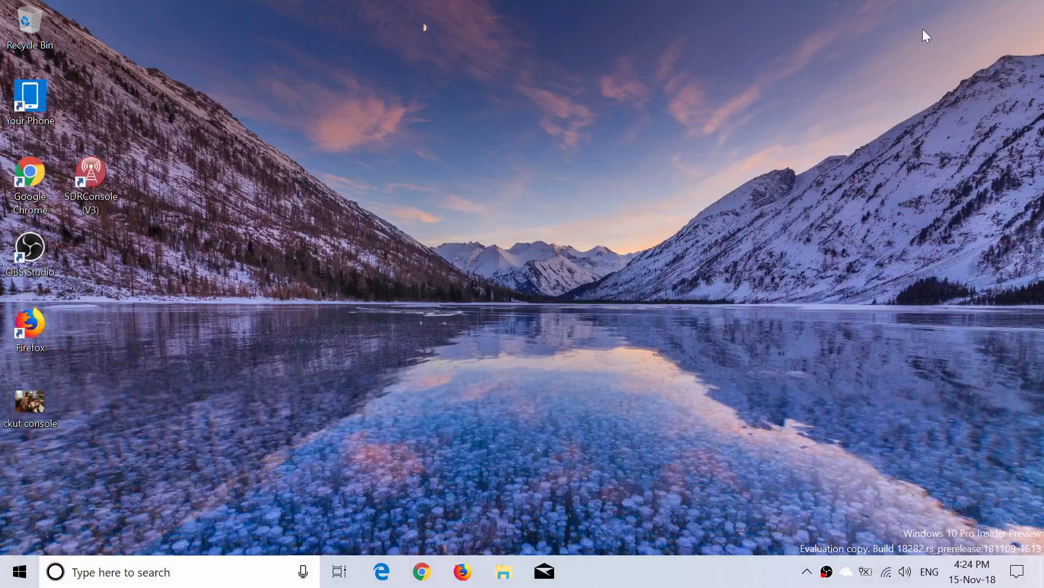
pyautogui.click(20, 575)
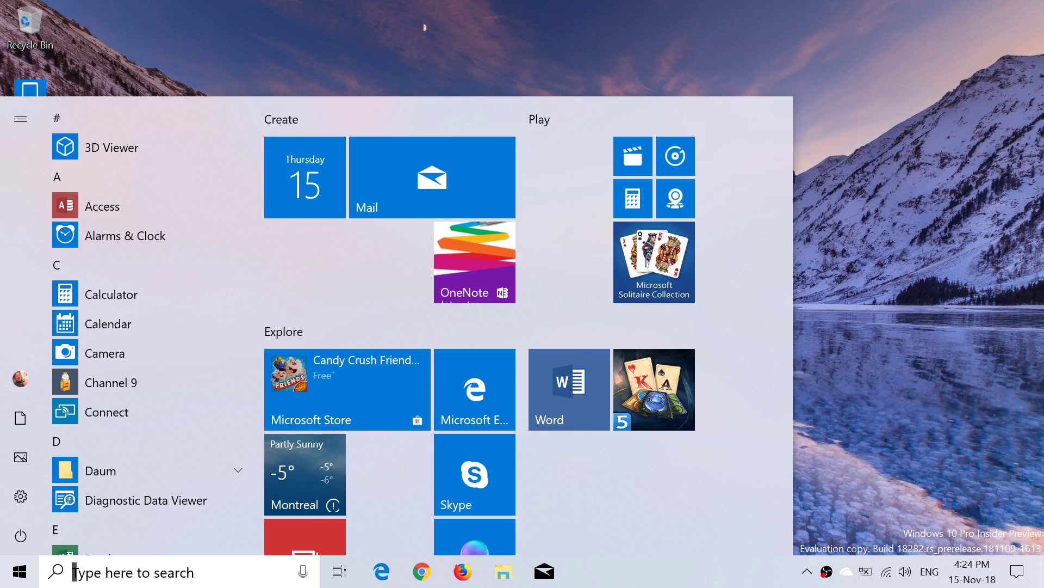
pyautogui.click(502, 575)
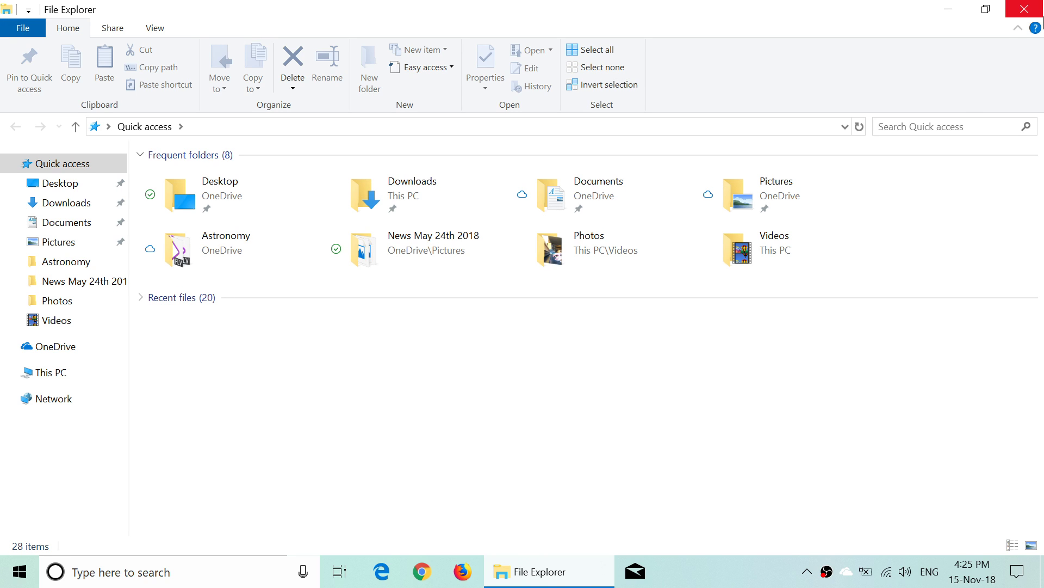
pyautogui.click(1038, 14)
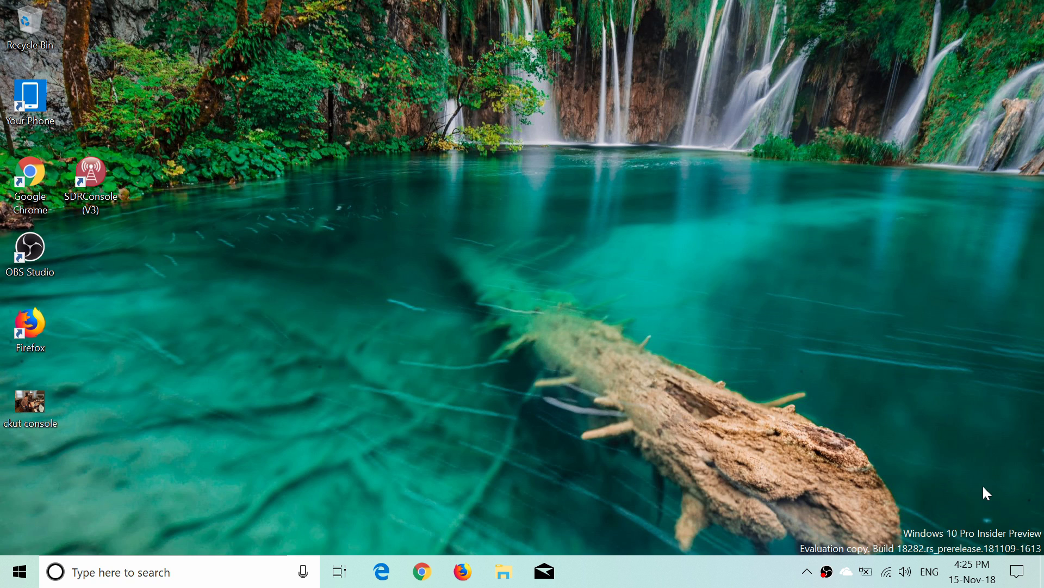
pyautogui.click(1026, 579)
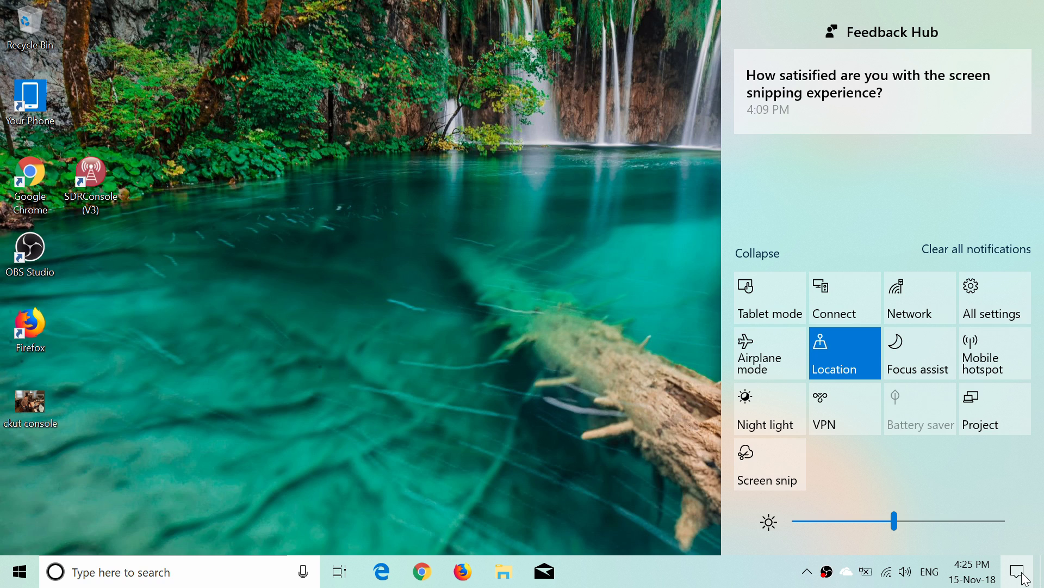
pyautogui.click(978, 298)
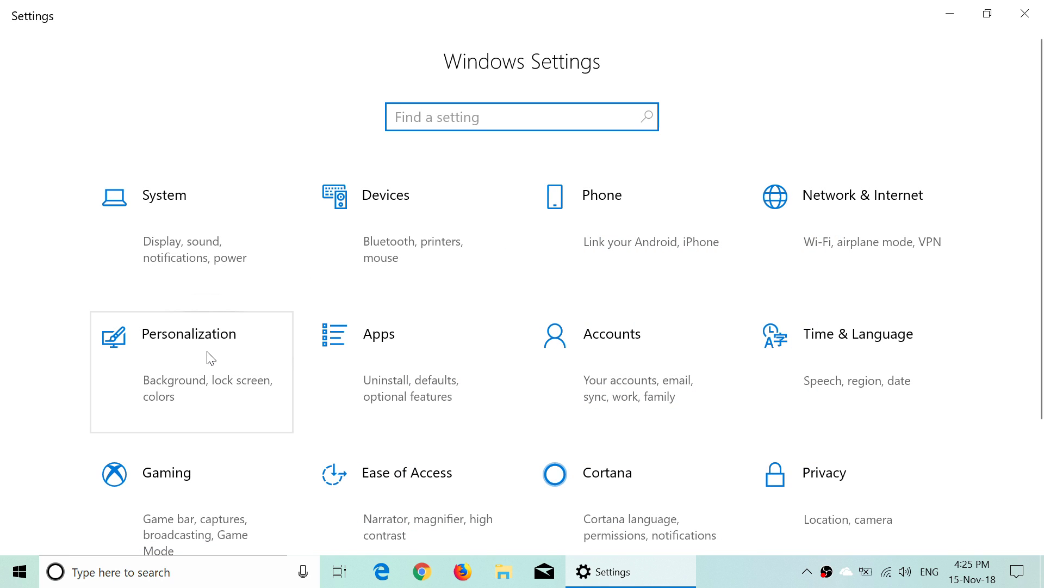
pyautogui.click(206, 350)
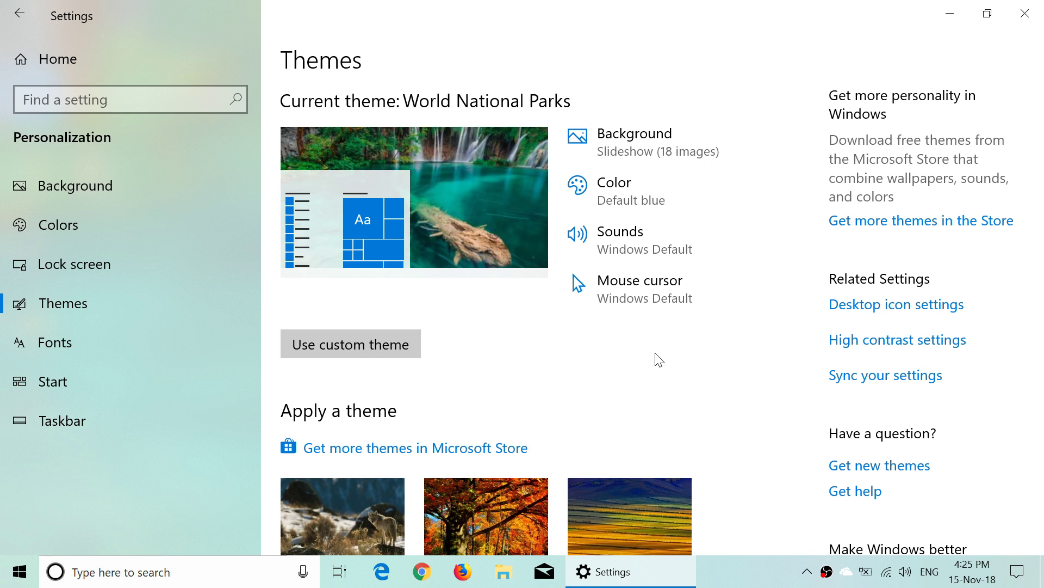
pyautogui.scroll(-20, 655, 352)
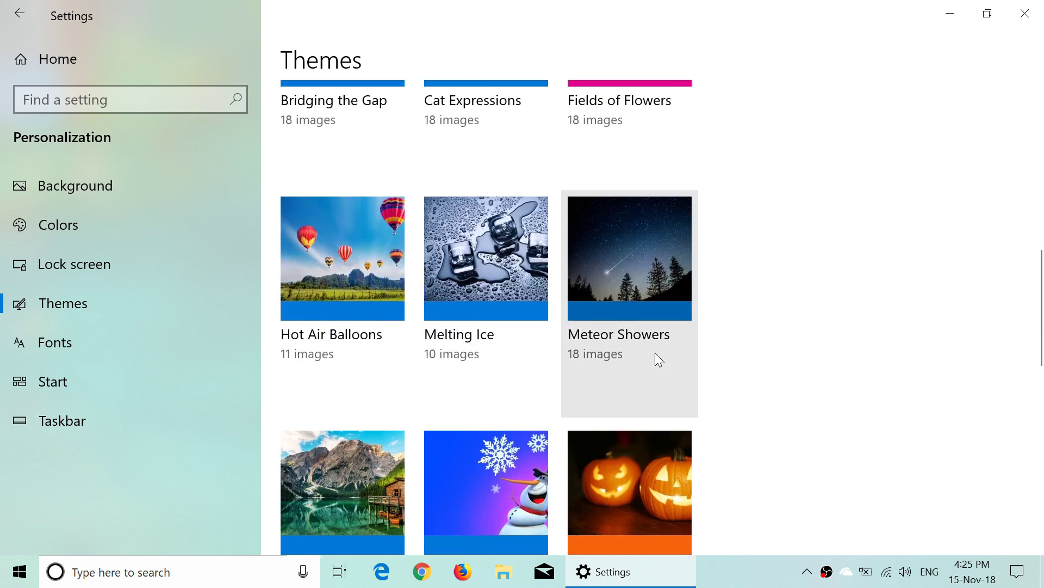
pyautogui.scroll(20, 656, 355)
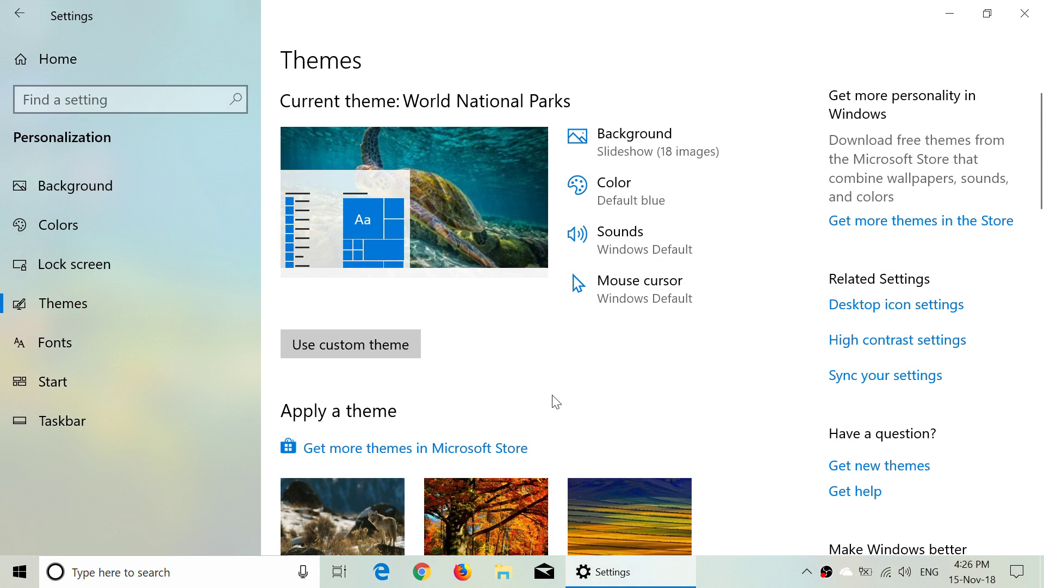
# Close the Settings window to return to the sea turtle desktop
pyautogui.click(1022, 15)
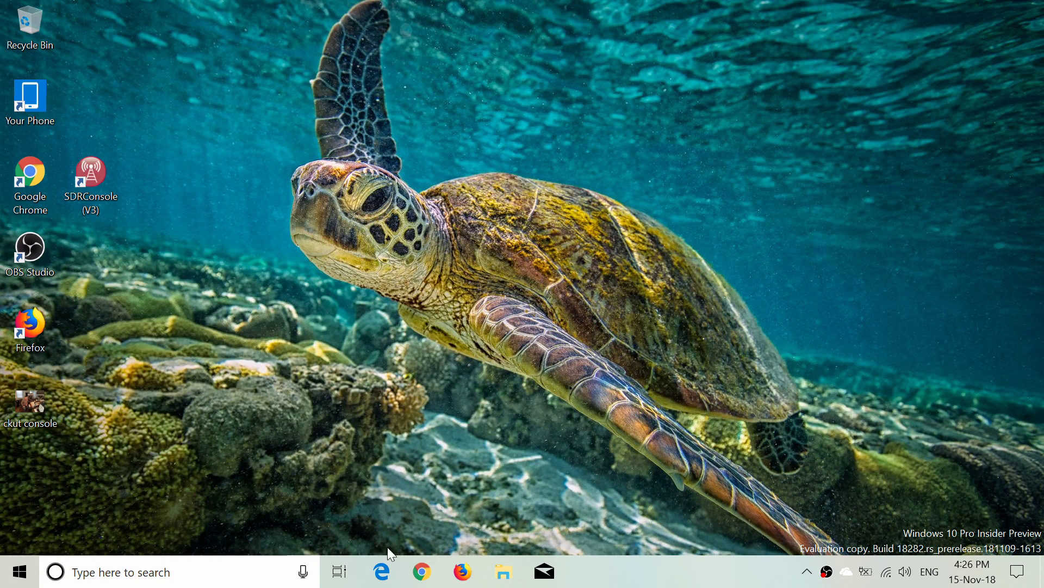
# Launch Microsoft Edge and bring up, then dismiss, the Google logo's context menu
pyautogui.click(382, 571)
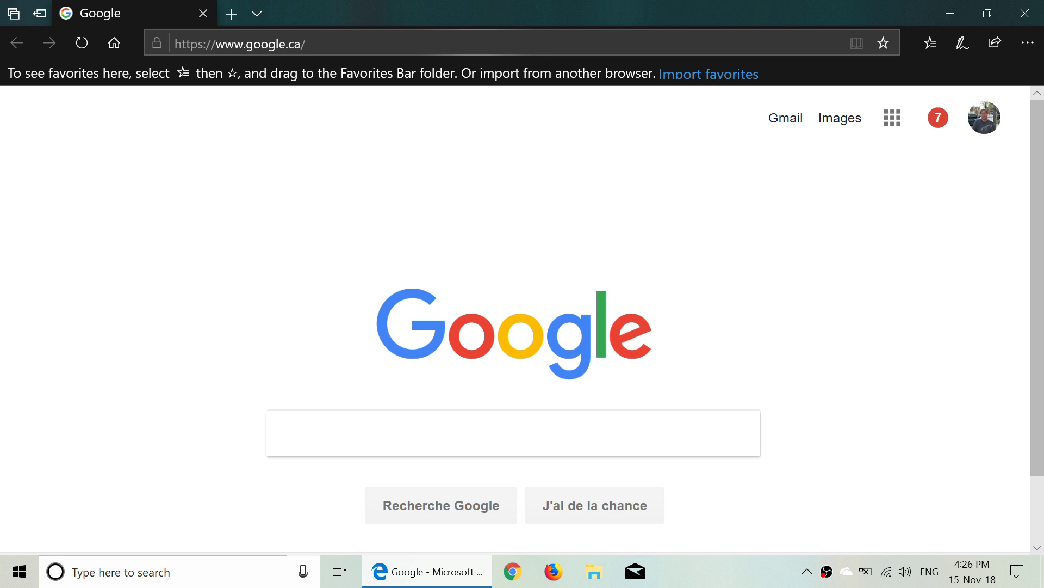
pyautogui.rightClick(597, 242)
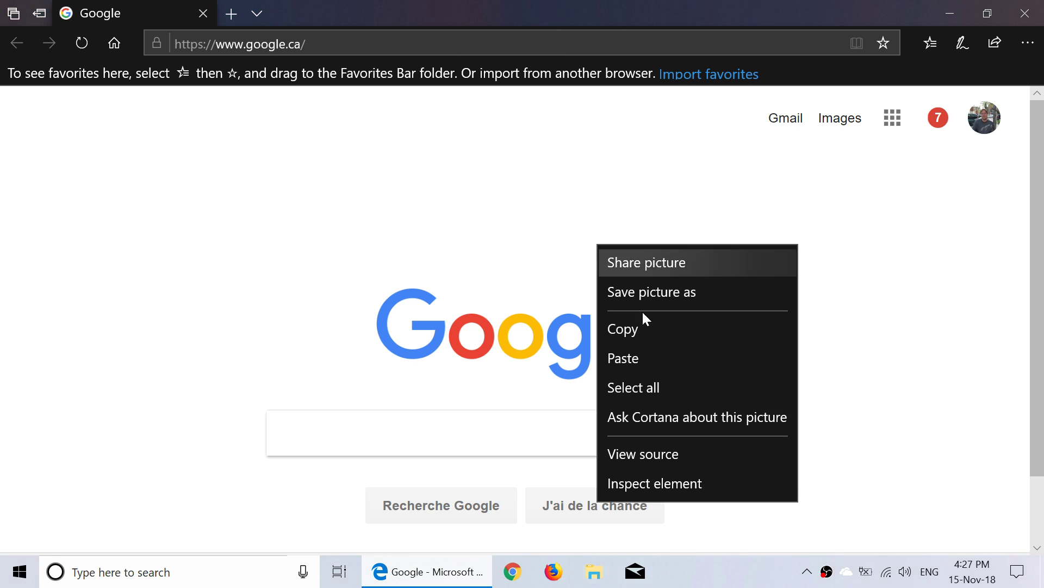
pyautogui.click(553, 210)
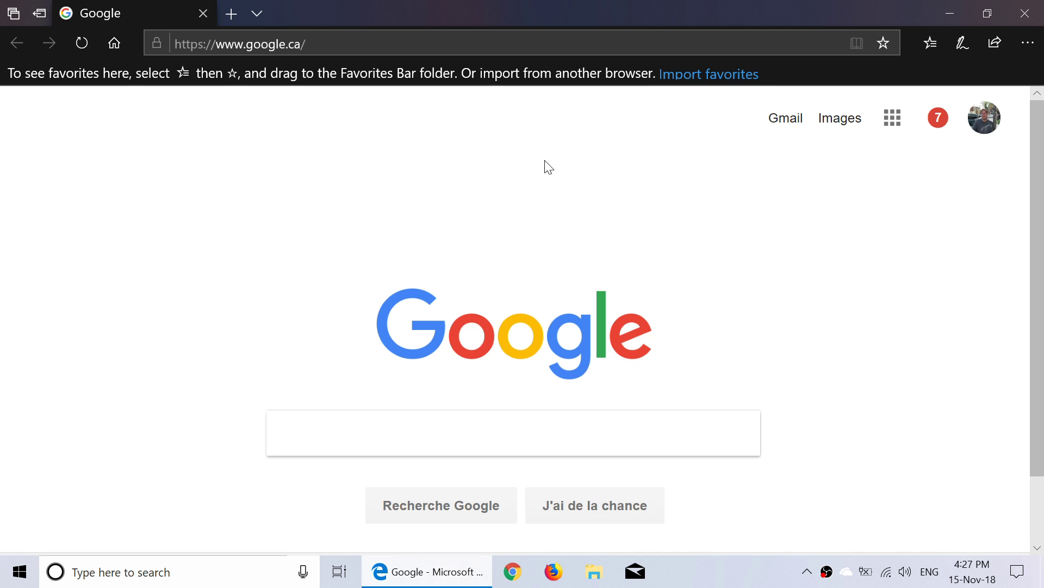
# Go to thurrott.com via the address bar suggestion for 'thu'
pyautogui.hotkey('ctrl', 'l')
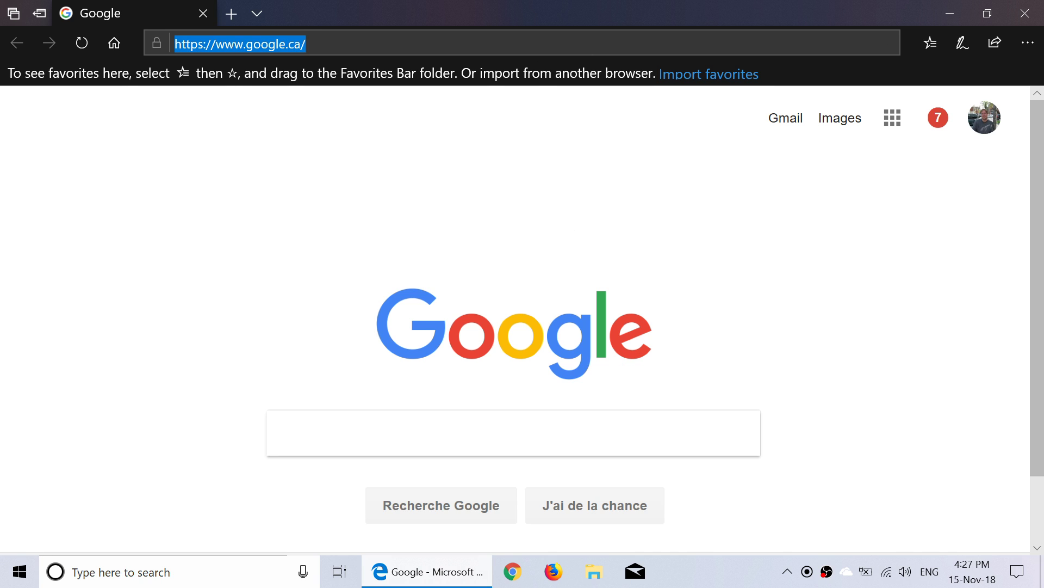
pyautogui.write('thu')
pyautogui.press('Return')
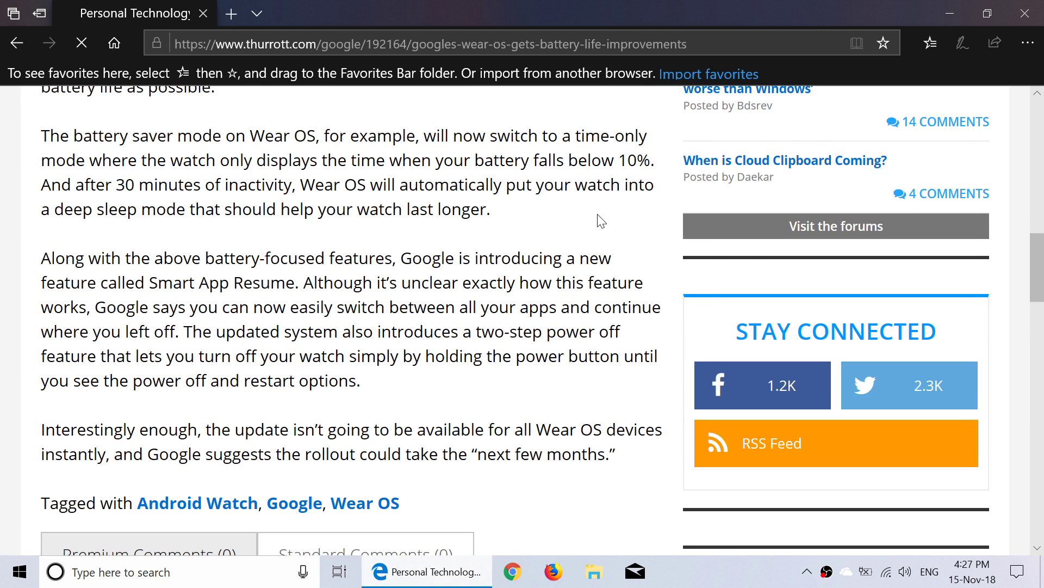
# Print the article page from its context menu, keeping Portrait orientation and all pages
pyautogui.rightClick(598, 221)
pyautogui.click(635, 269)
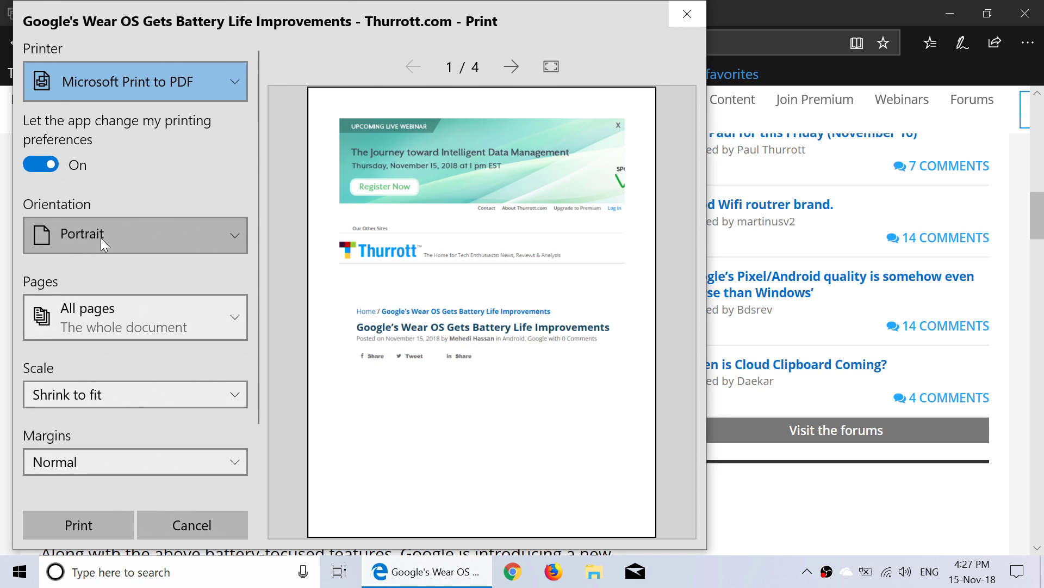
pyautogui.click(100, 237)
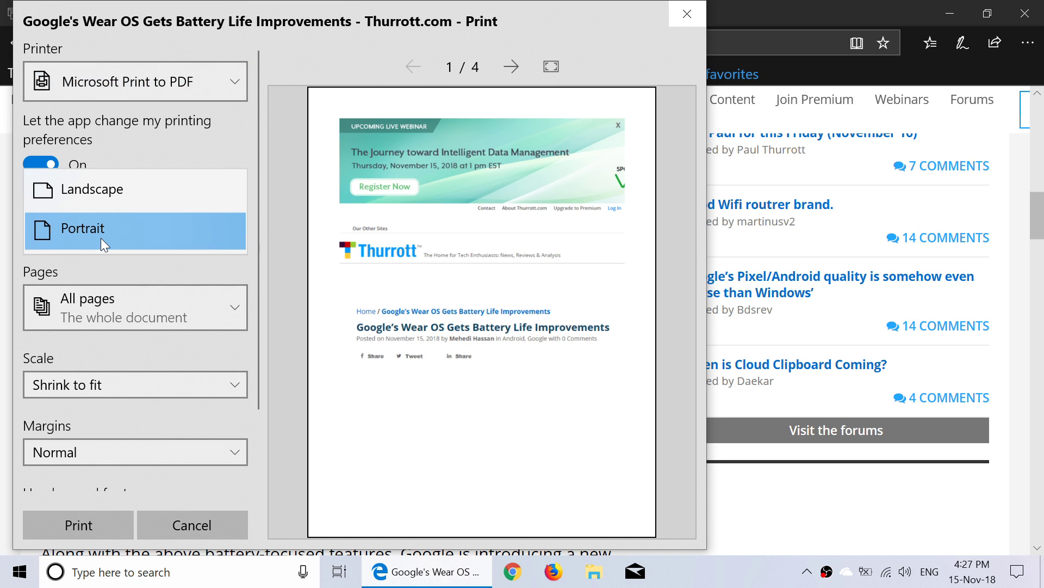
pyautogui.click(100, 237)
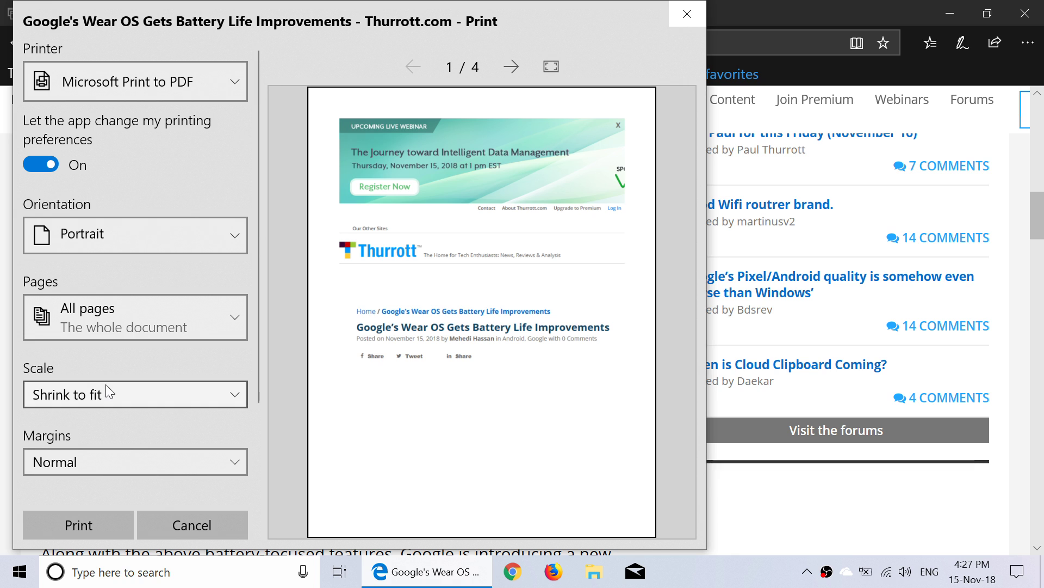
pyautogui.click(181, 322)
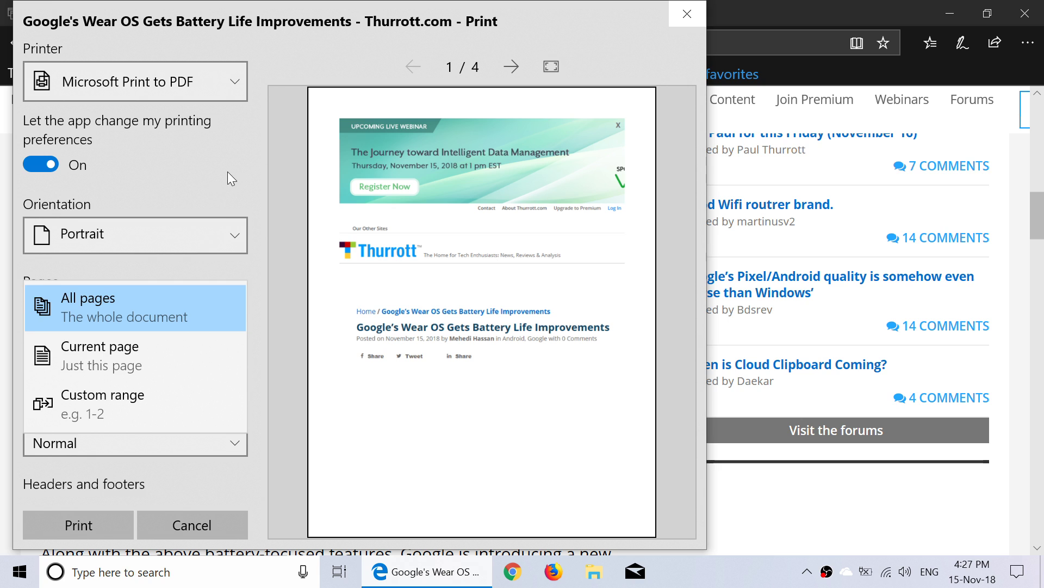
pyautogui.click(261, 161)
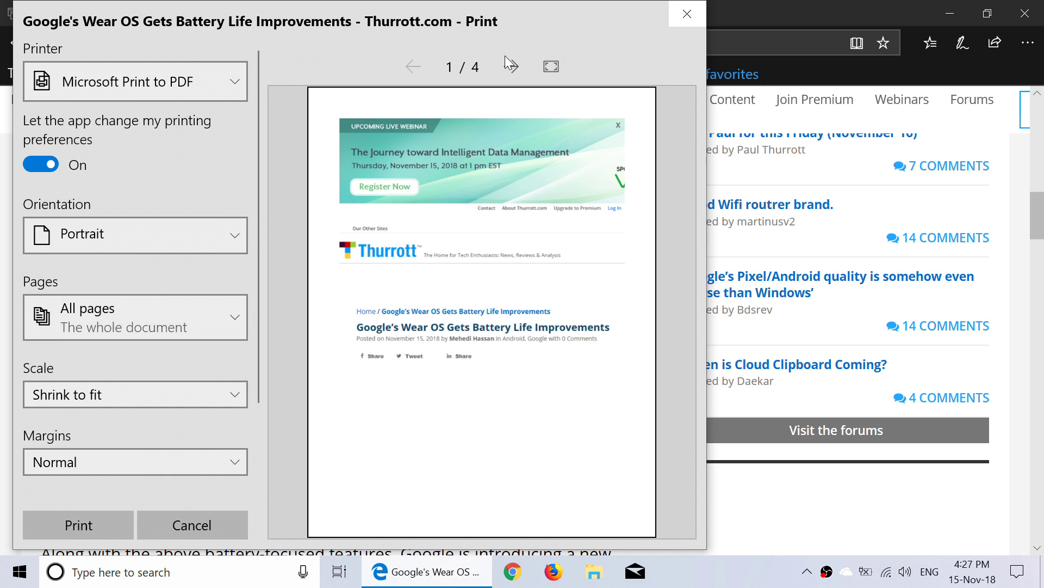
# Page through print preview pages 2–4 and back to 1, then close the preview and Edge
pyautogui.click(511, 67)
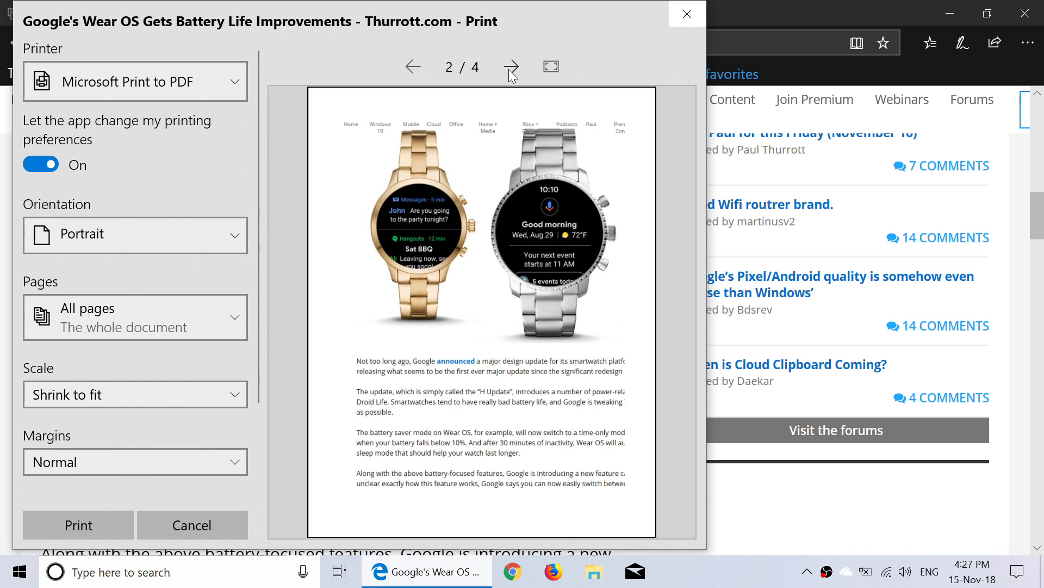
pyautogui.click(511, 65)
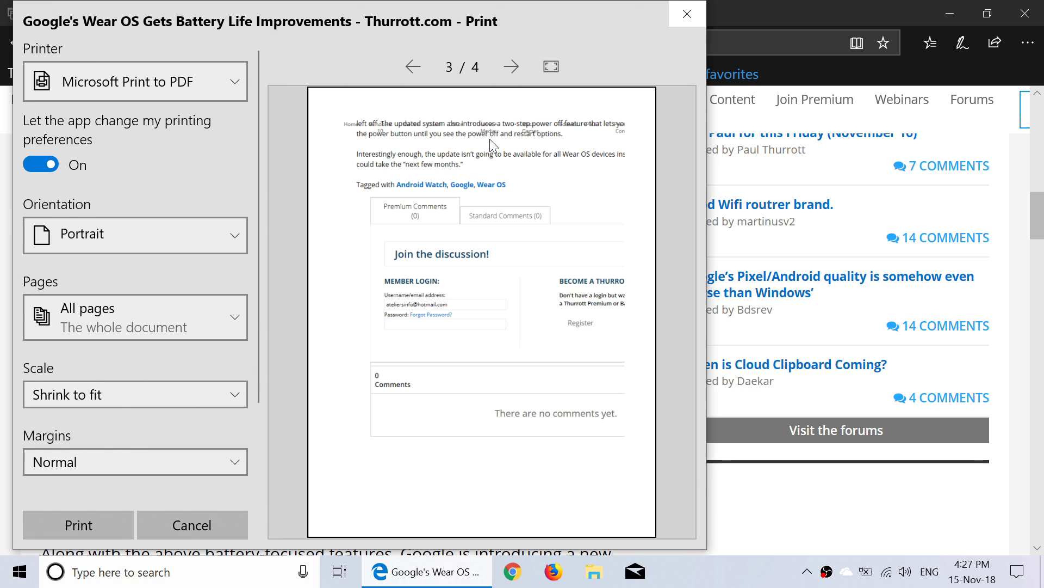
pyautogui.click(509, 68)
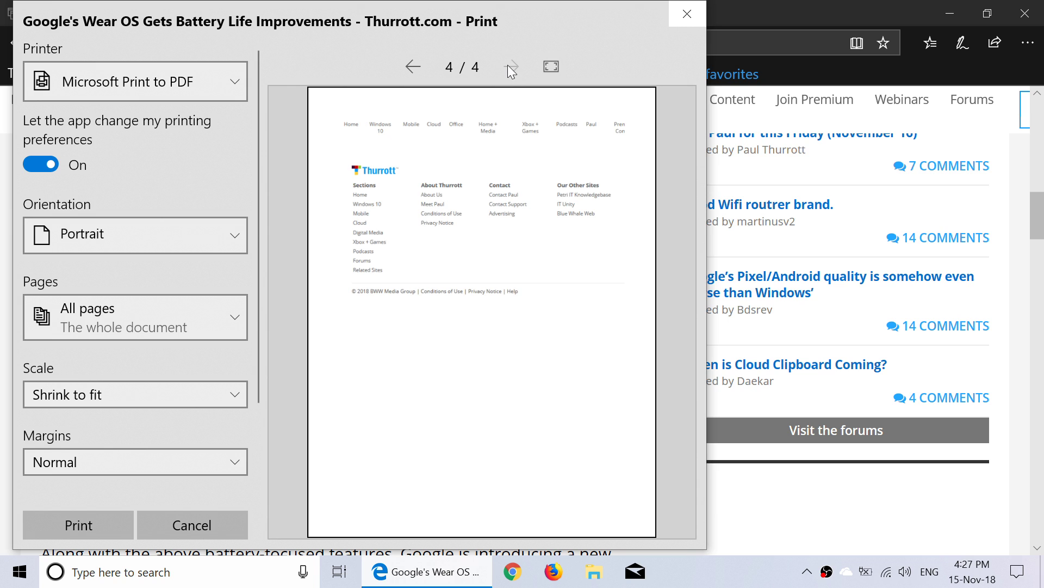
pyautogui.click(413, 67)
pyautogui.click(413, 67)
pyautogui.click(413, 67)
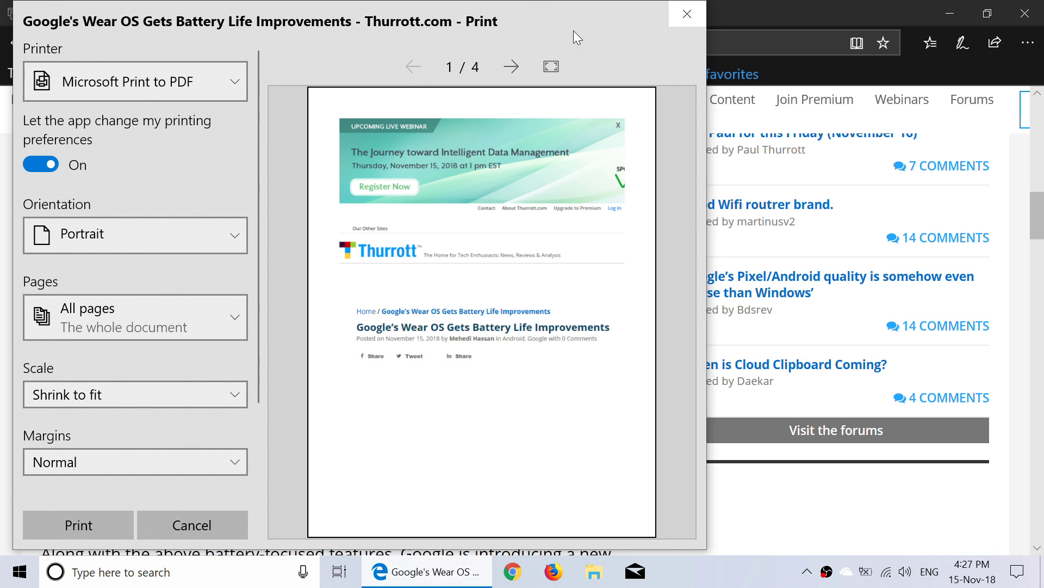
pyautogui.click(681, 17)
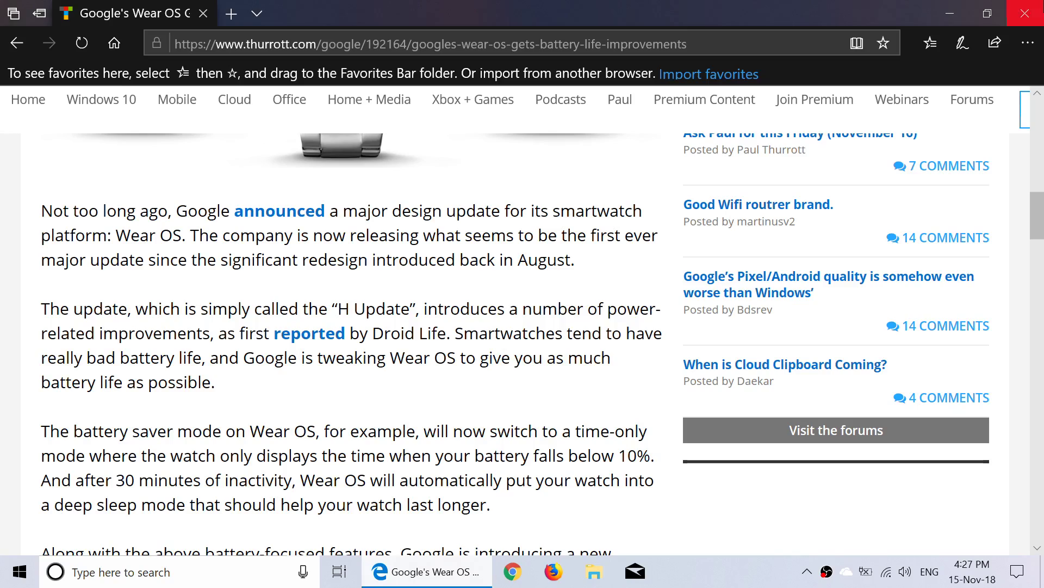
pyautogui.click(1040, 12)
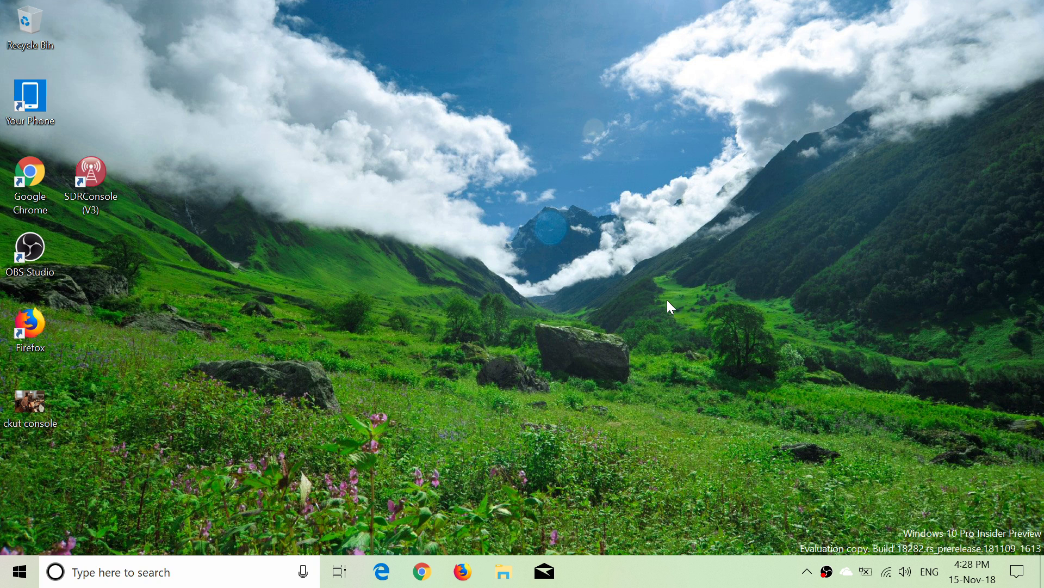
pyautogui.click(1032, 582)
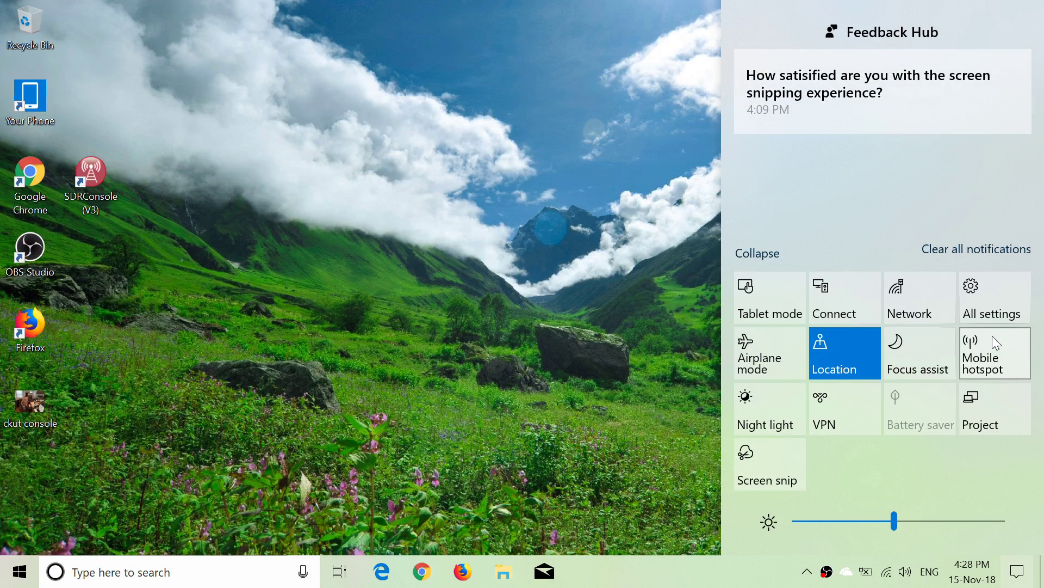
pyautogui.click(1000, 299)
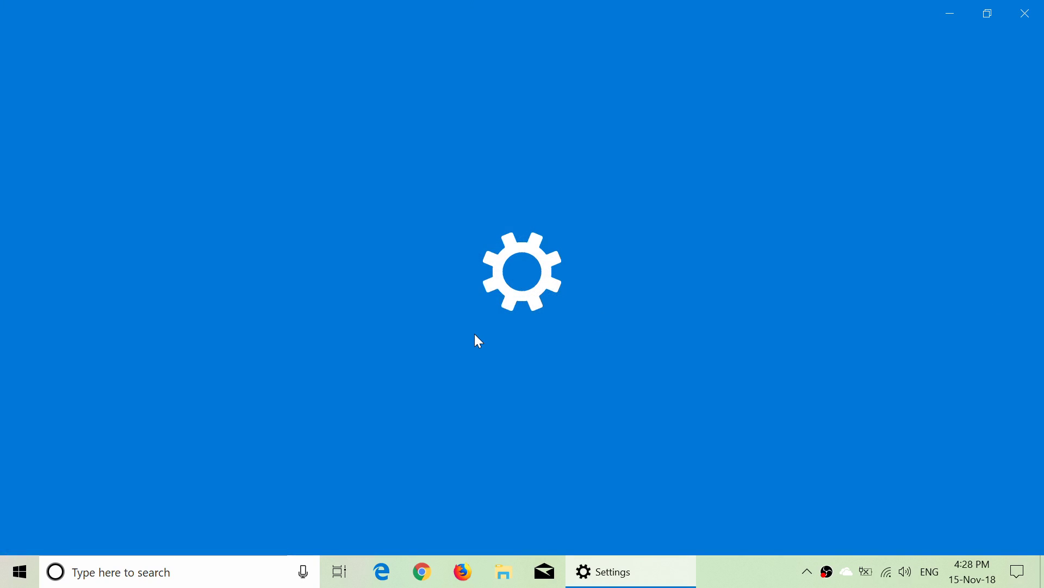
pyautogui.scroll(-3, 475, 341)
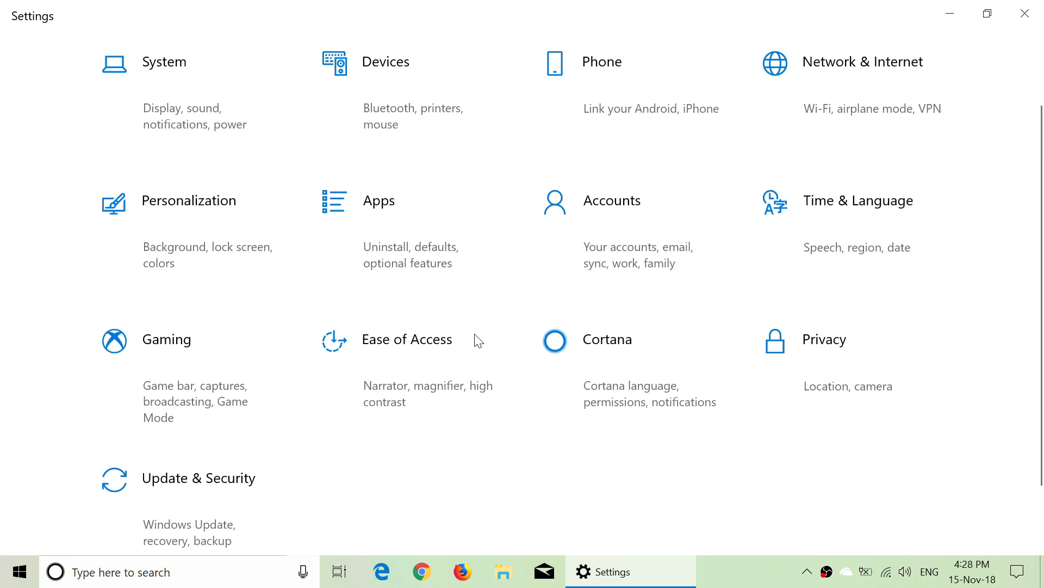
pyautogui.click(194, 457)
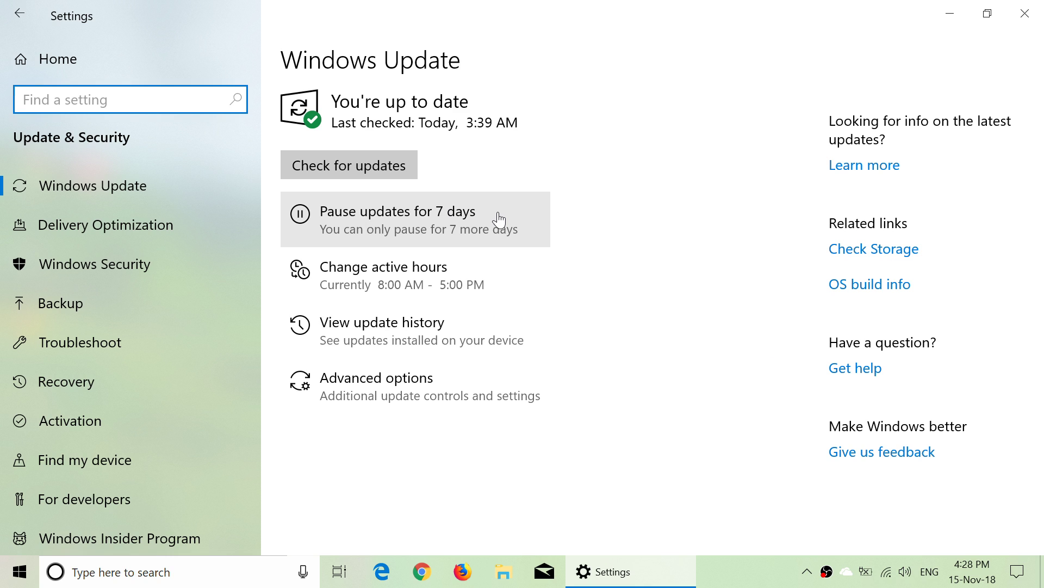
pyautogui.click(444, 379)
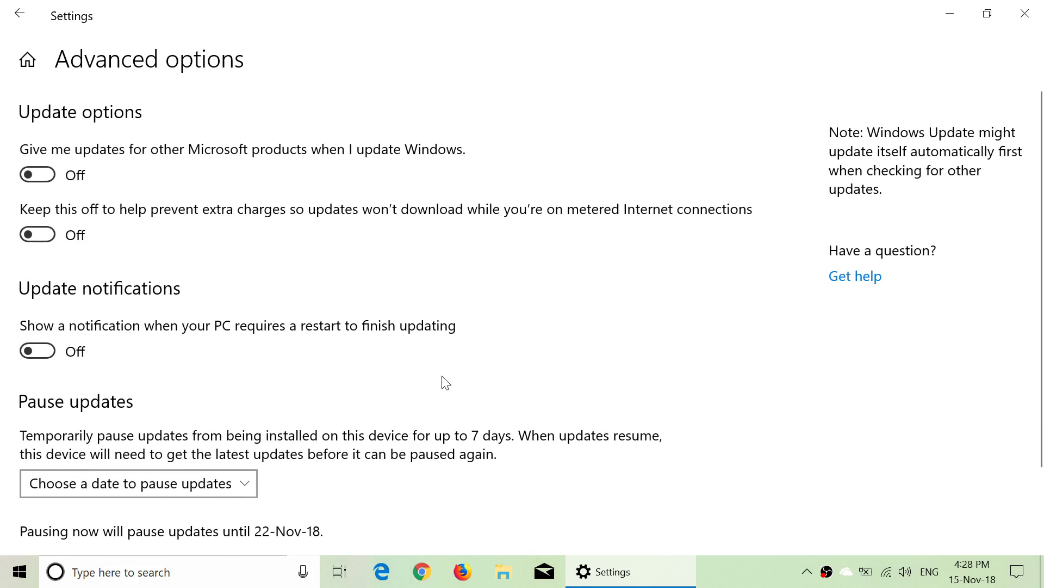
pyautogui.scroll(-2, 263, 360)
pyautogui.click(215, 388)
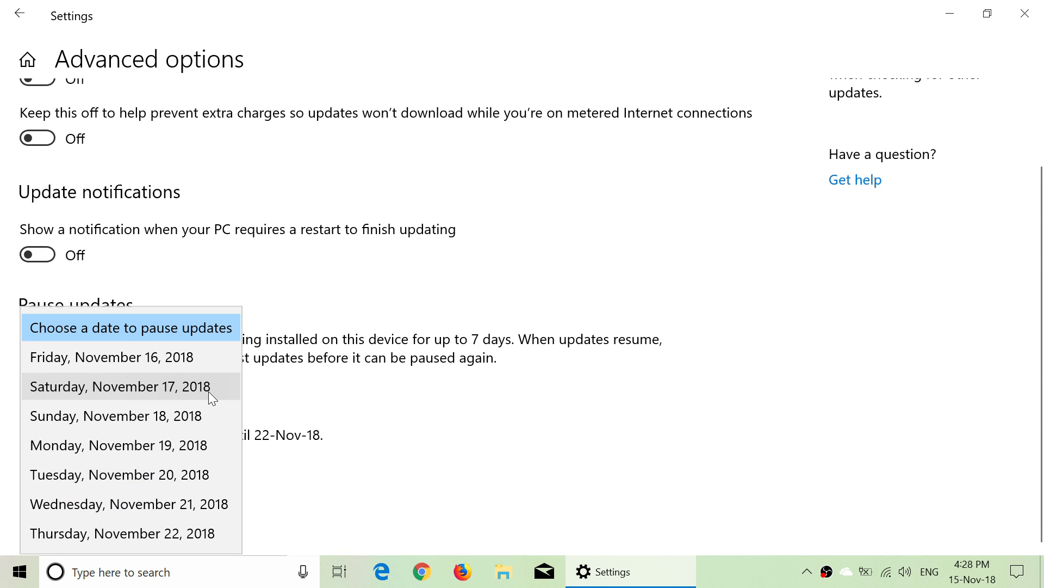
pyautogui.click(385, 298)
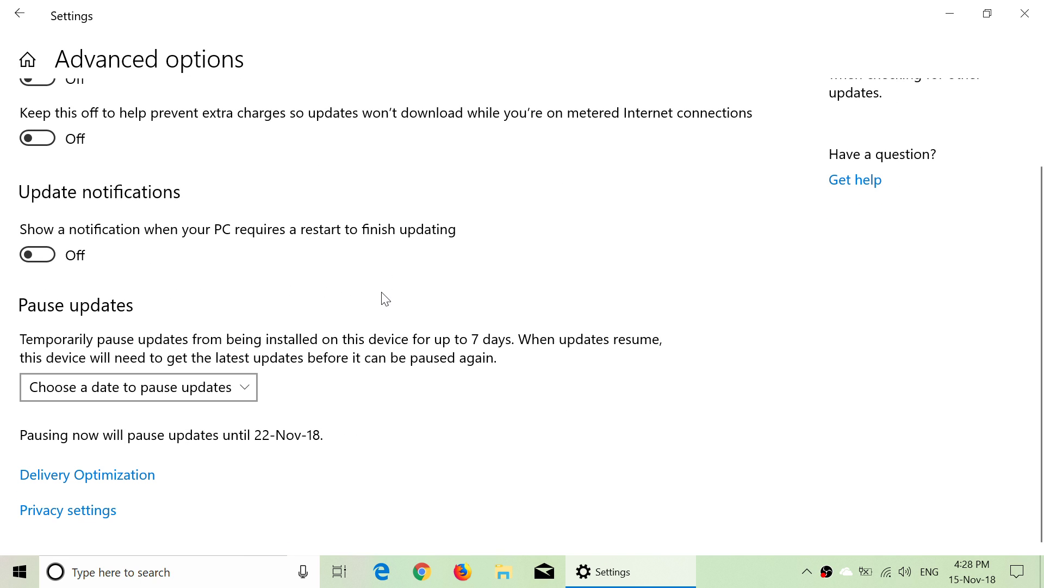
pyautogui.scroll(2, 386, 299)
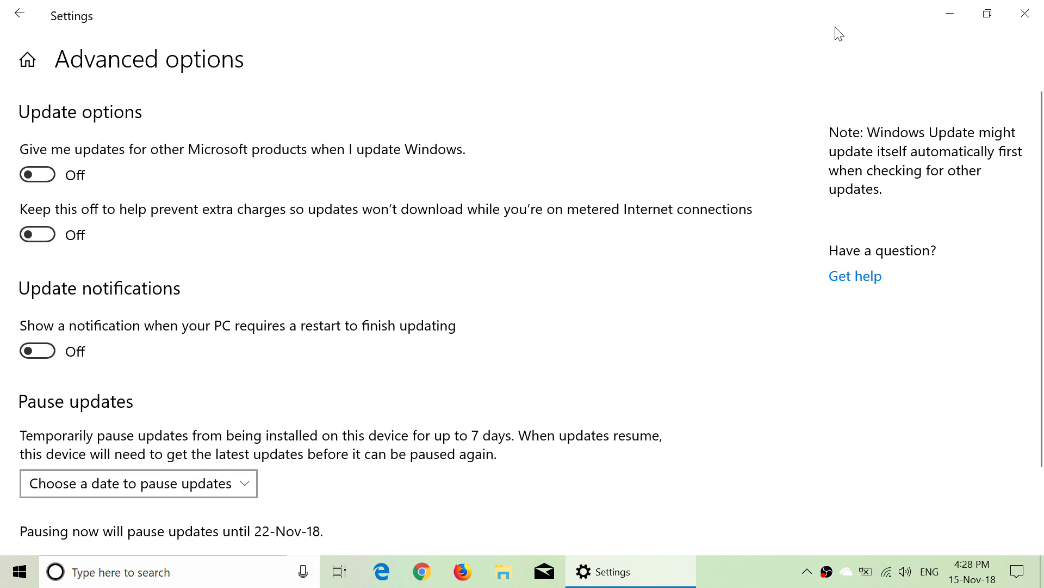
pyautogui.click(1025, 13)
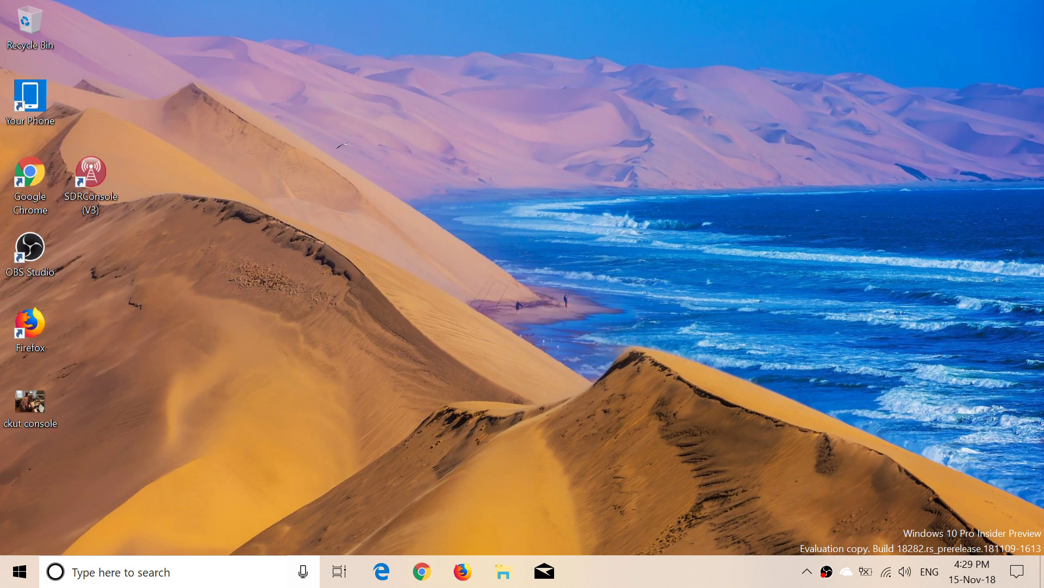
pyautogui.click(127, 583)
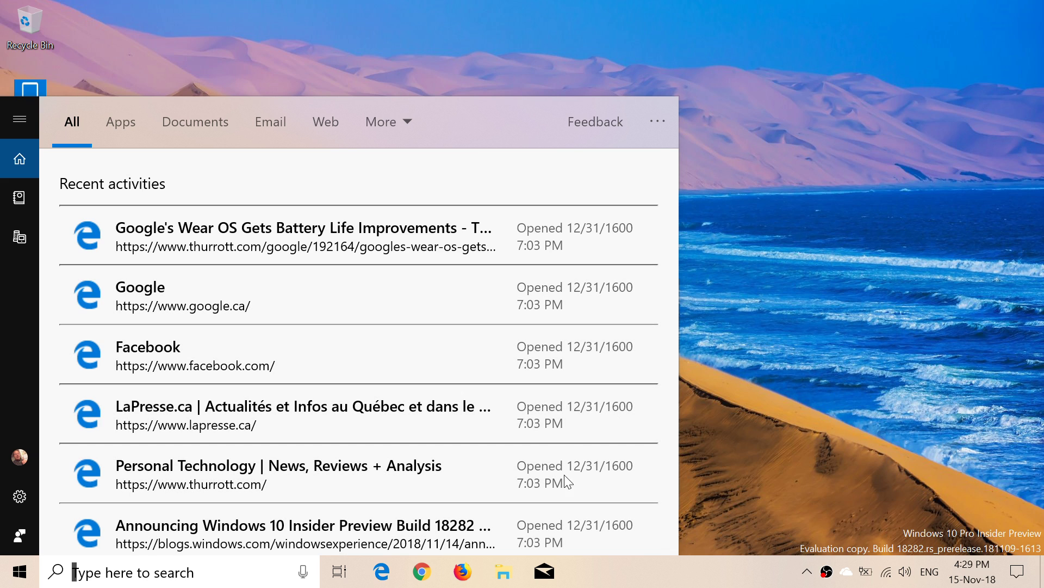
pyautogui.click(576, 471)
pyautogui.click(801, 330)
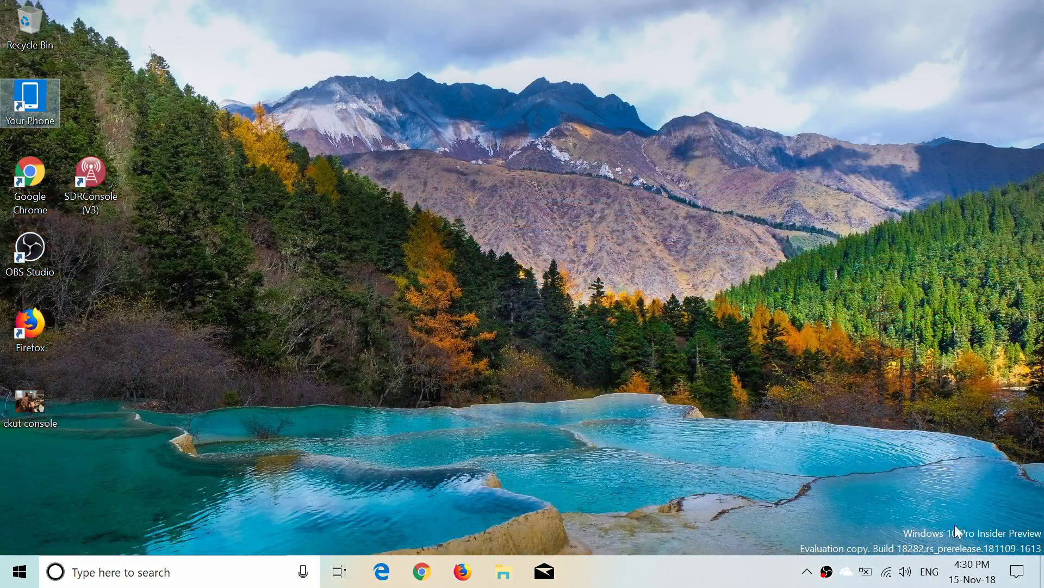
# Open the Action Center showing the Feedback Hub notification and quick action tiles
pyautogui.click(1016, 571)
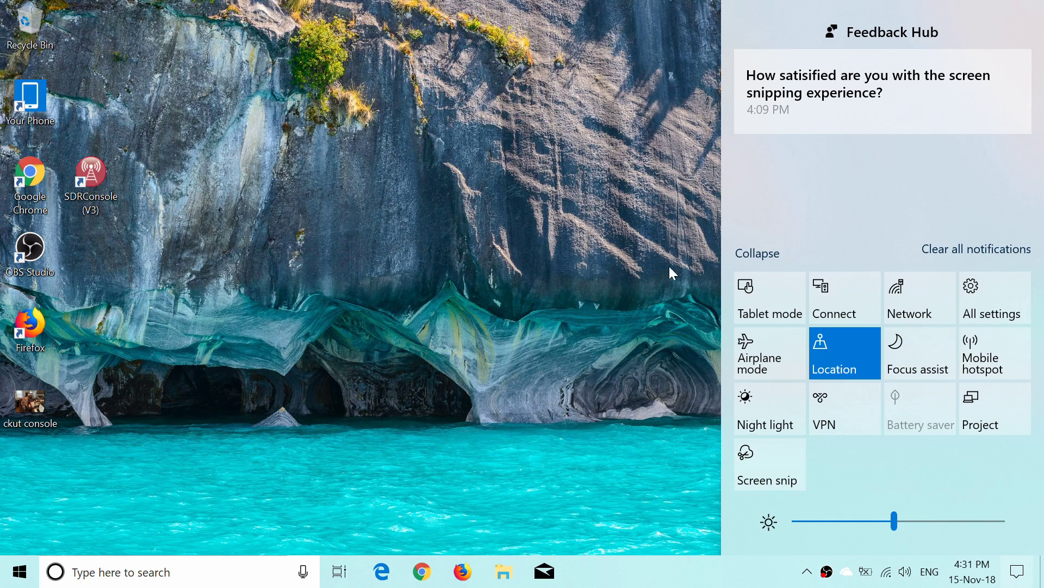
# Dismiss the Action Center to reveal the stone bridge and snowy peaks desktop
pyautogui.click(476, 281)
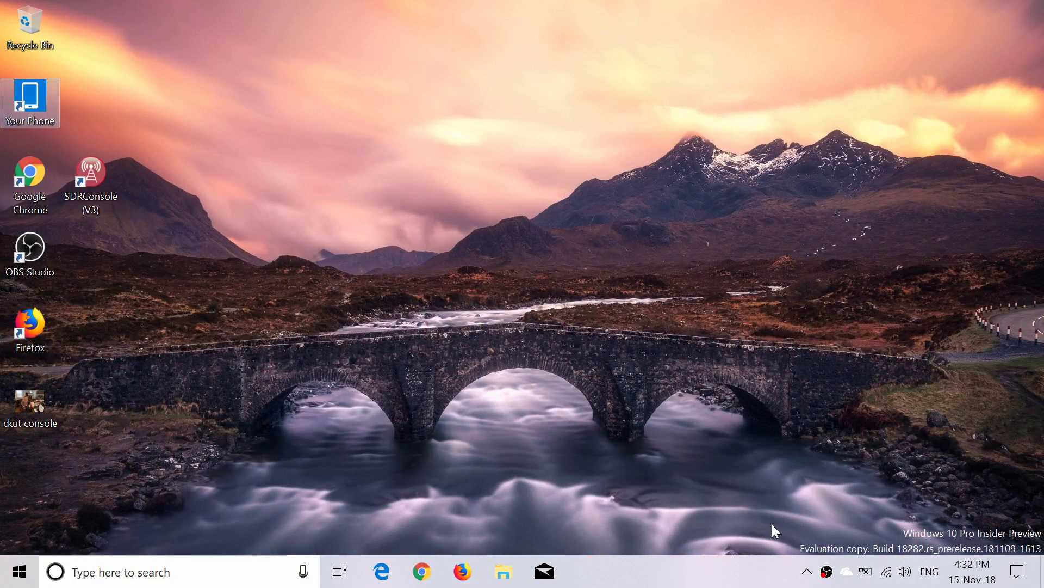
# Show the dark OneDrive flyout and its options menu, then dismiss it
pyautogui.click(849, 578)
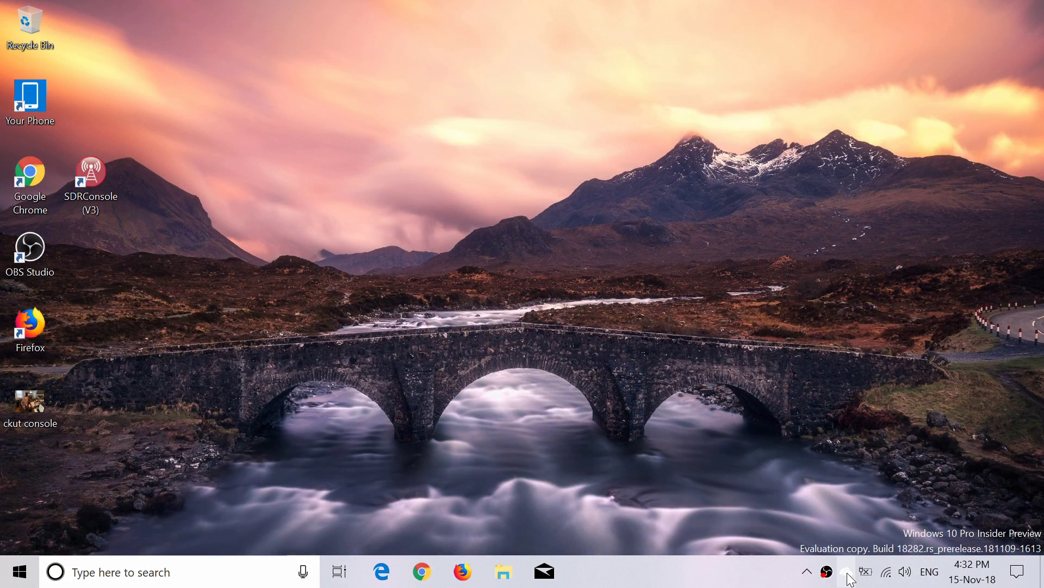
pyautogui.rightClick(850, 579)
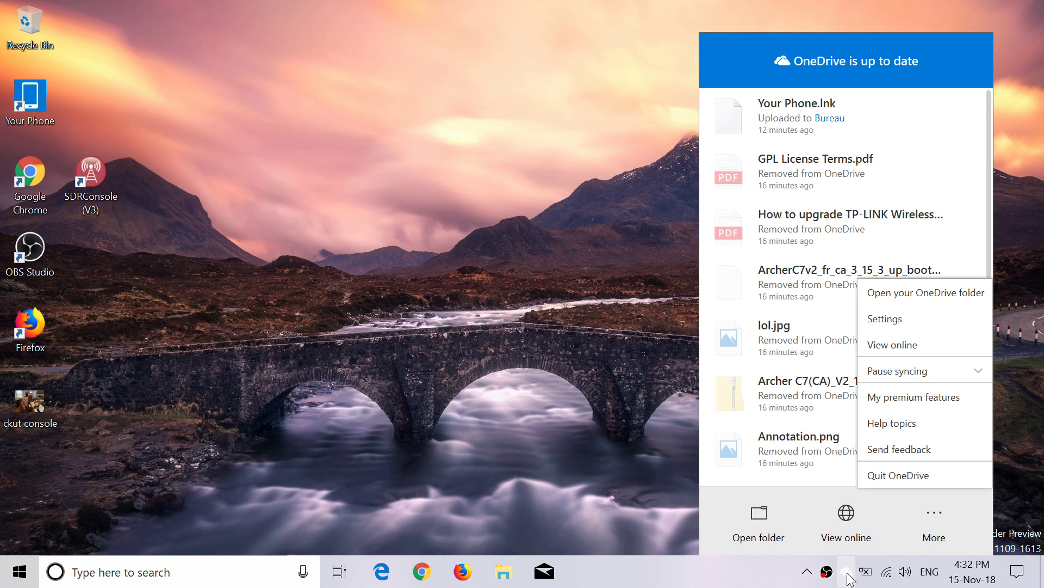
pyautogui.click(543, 348)
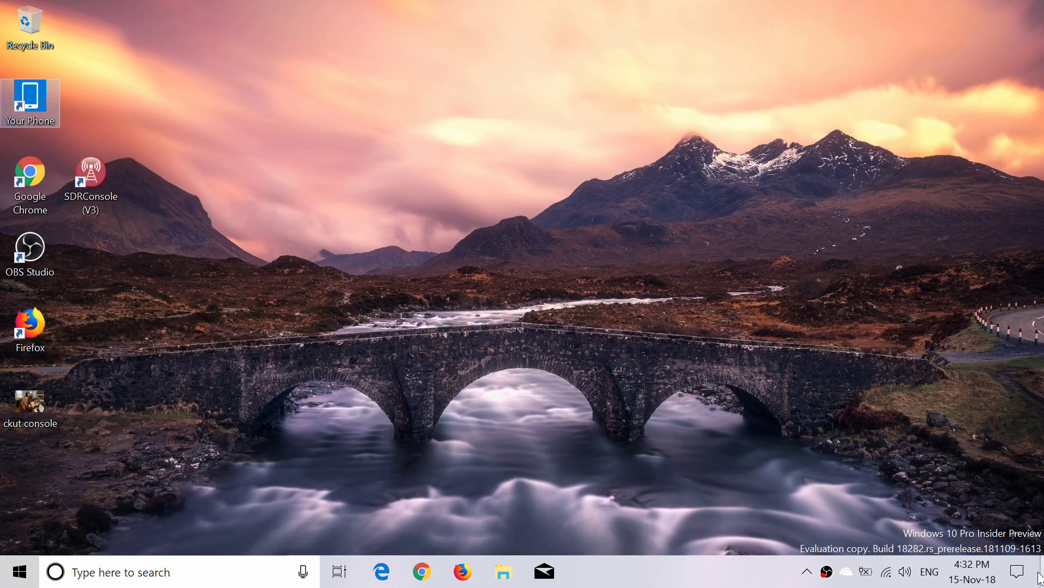
# Set Personalization > Colors to Dark mode and close Settings
pyautogui.click(1017, 572)
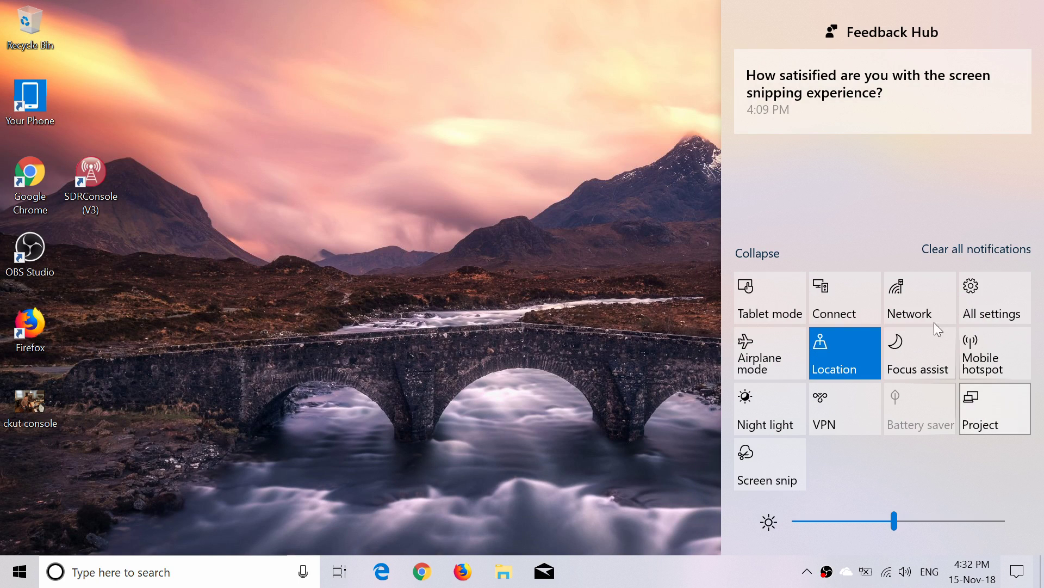
pyautogui.click(994, 294)
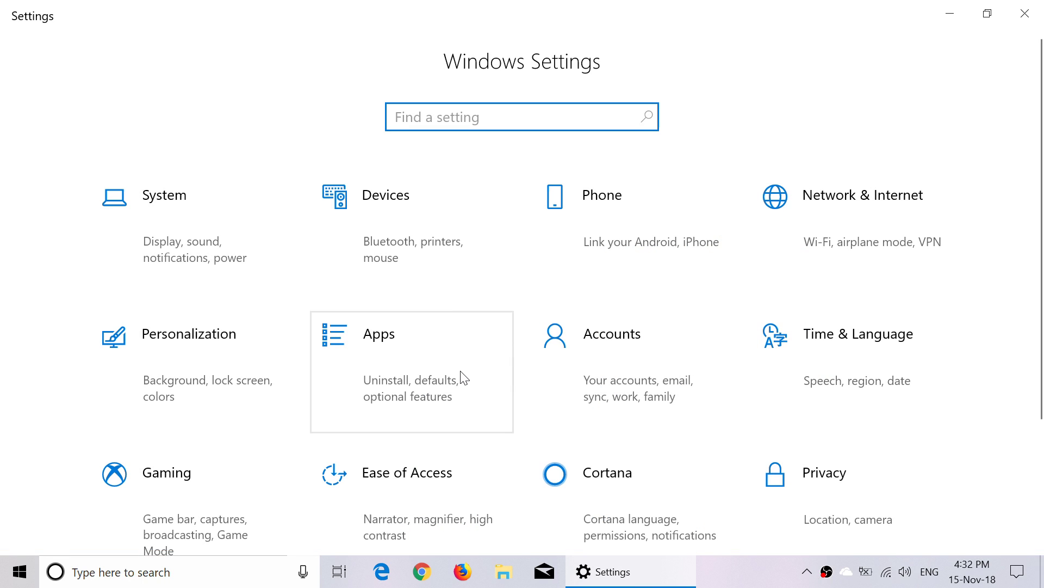
pyautogui.scroll(-3, 464, 377)
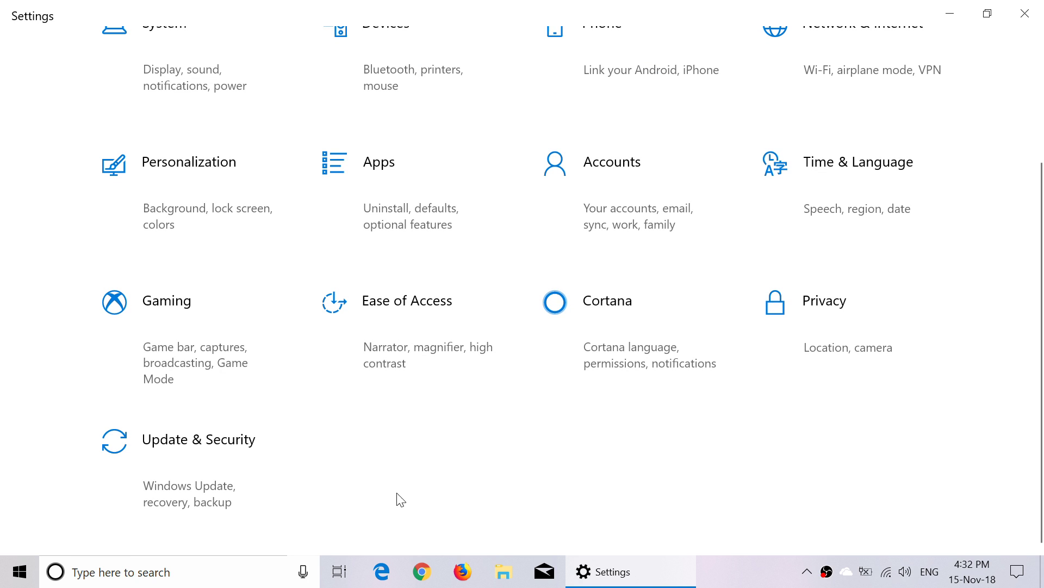
pyautogui.click(175, 197)
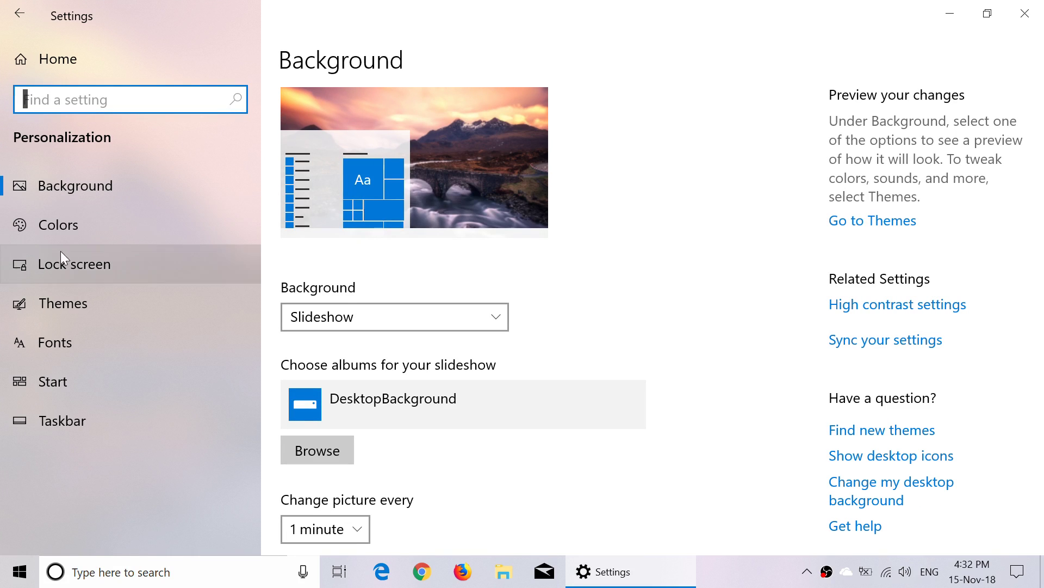
pyautogui.click(76, 233)
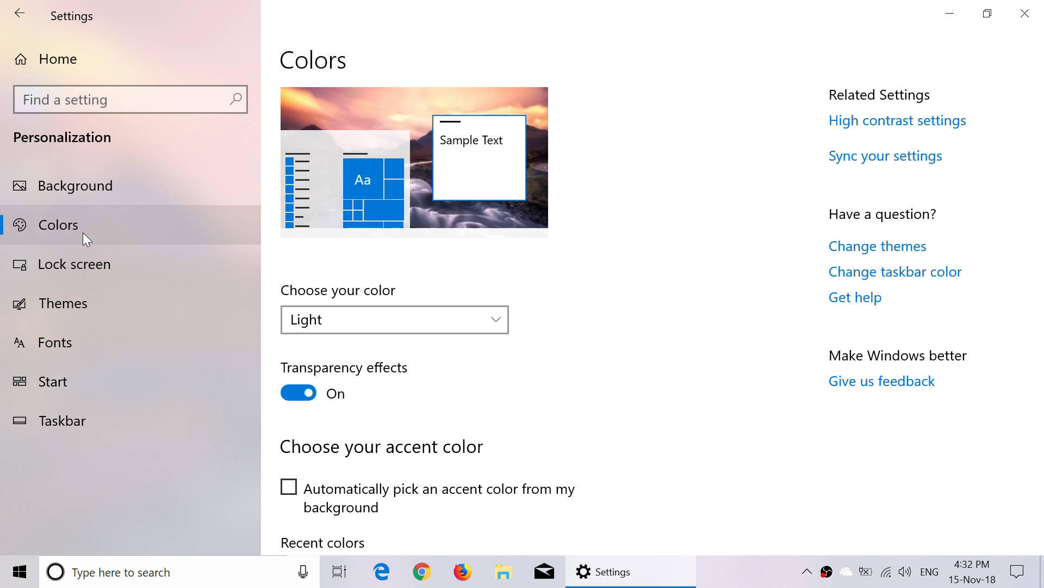
pyautogui.click(401, 328)
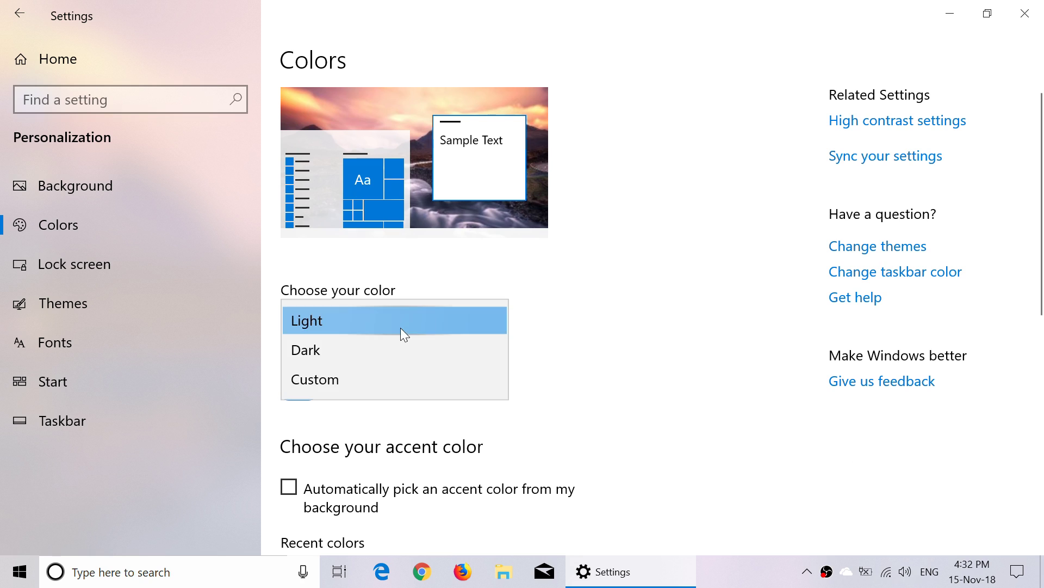
pyautogui.click(394, 347)
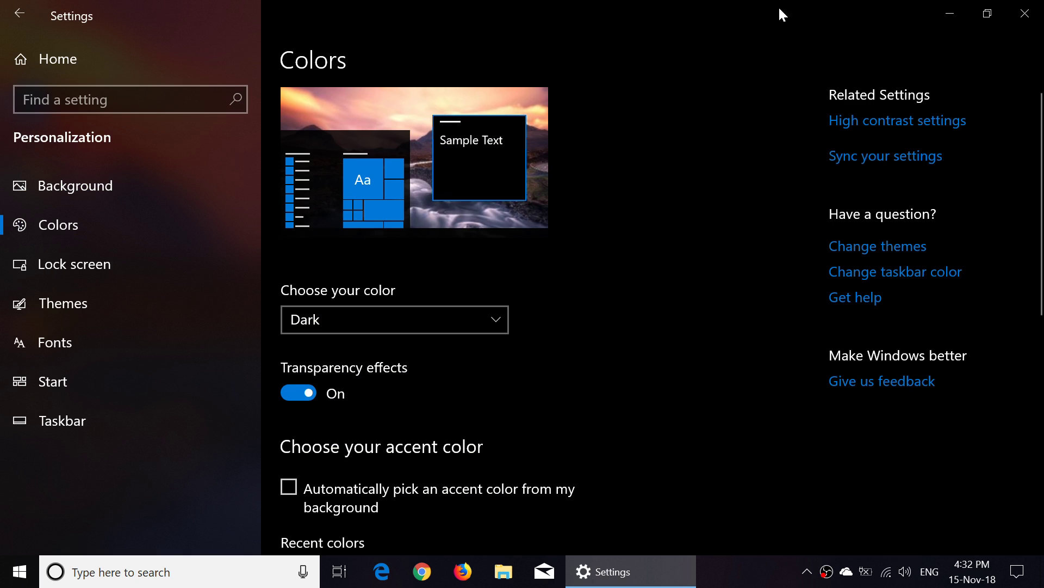
pyautogui.click(1024, 13)
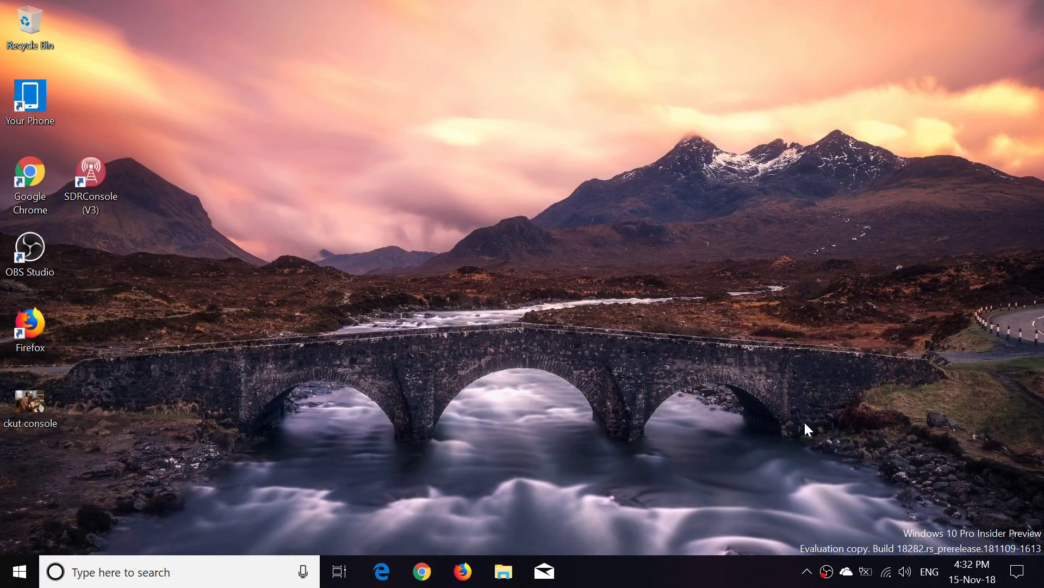
pyautogui.rightClick(847, 572)
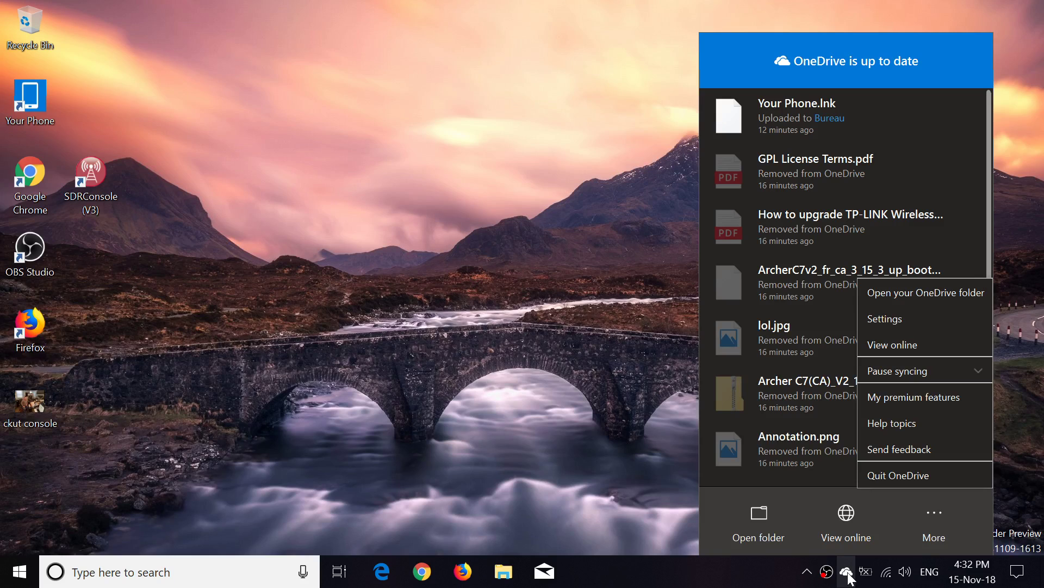
pyautogui.click(493, 185)
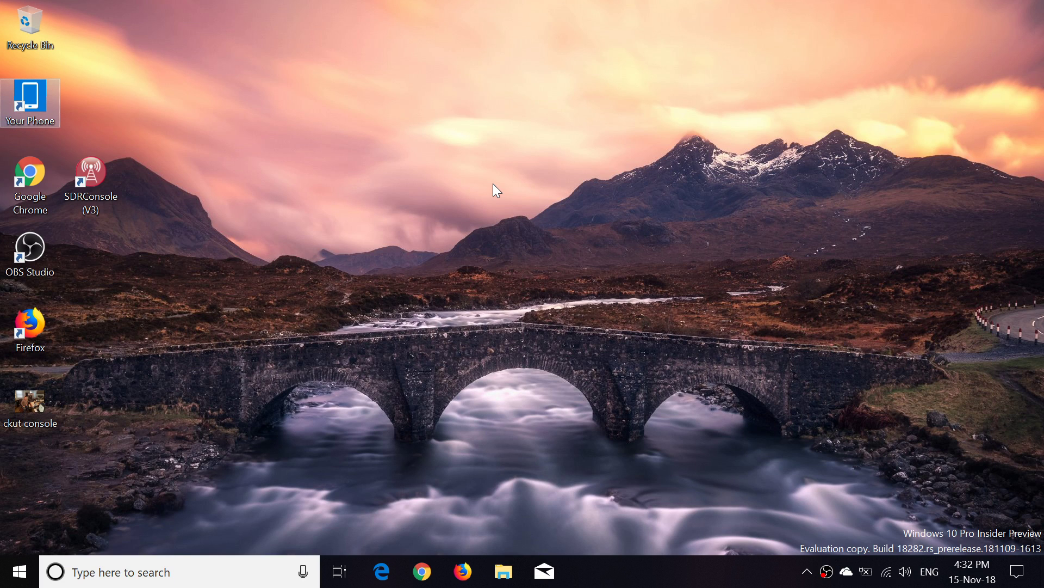